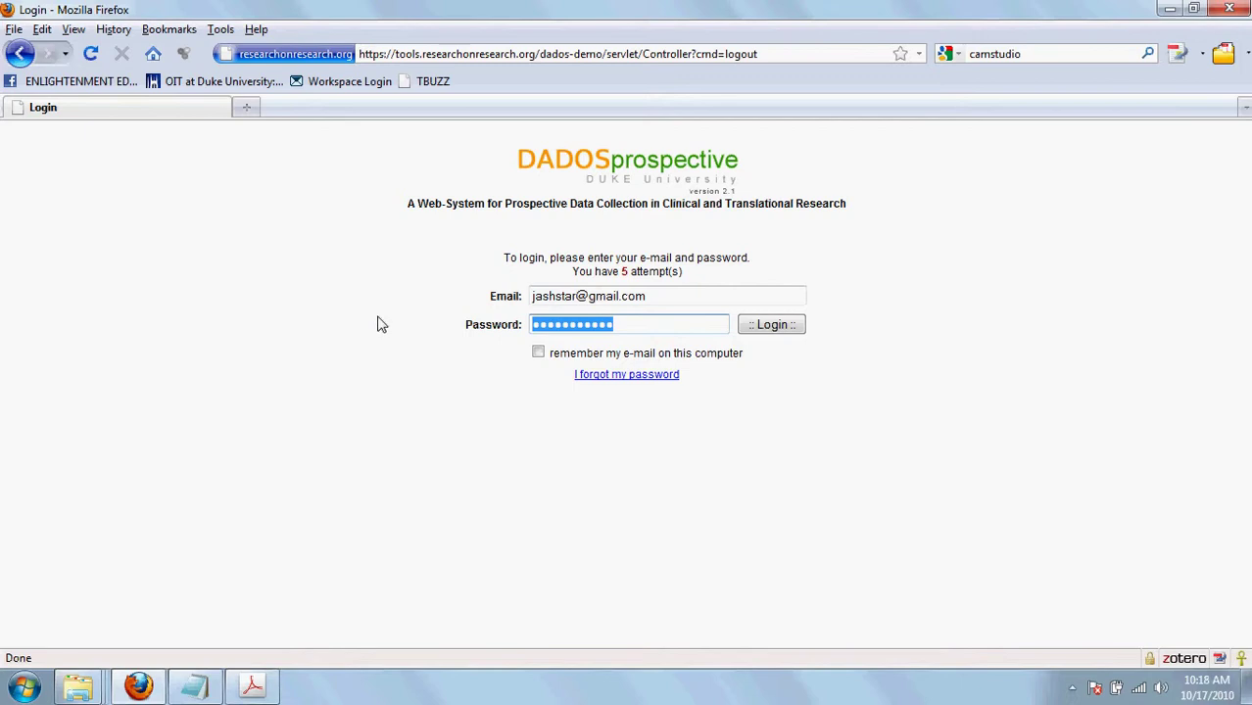
- Log in as administrator to load the home page listing My Studies
left_click(788, 325)
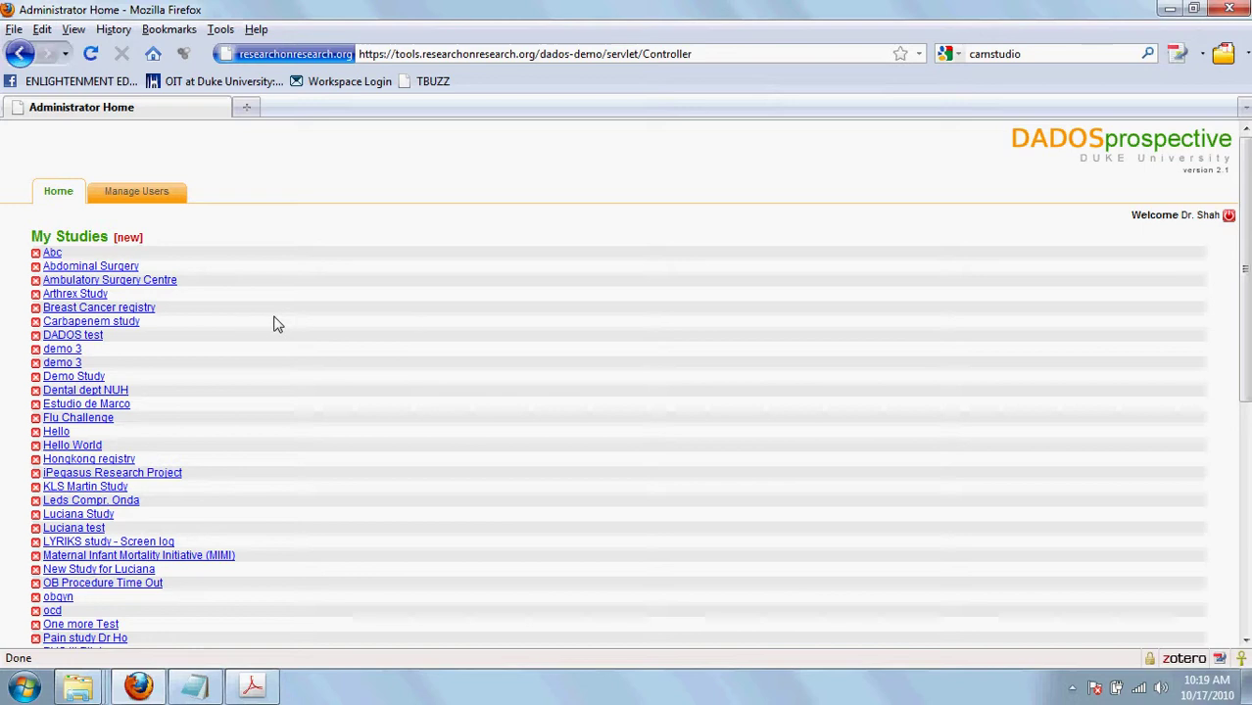
- Create a new study named 'dados test 1' and check it in the My Studies list
left_click(126, 239)
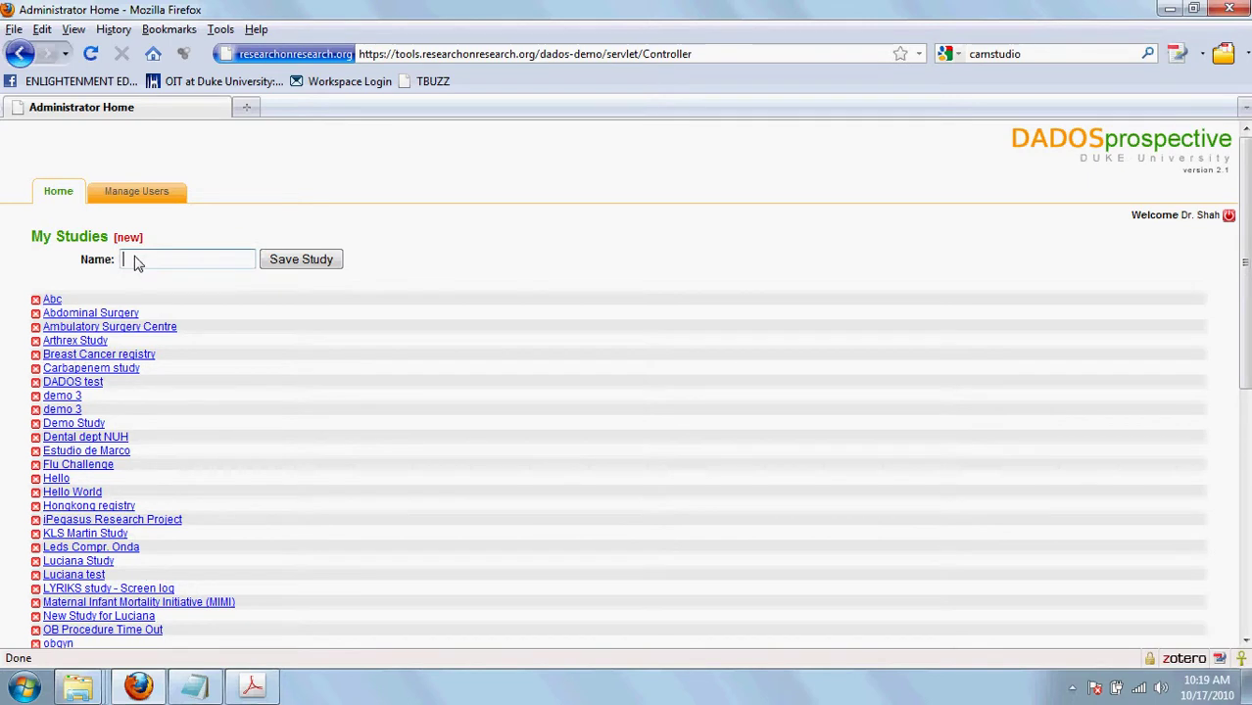
type("dados test 1")
left_click(297, 256)
scroll(155, 310, "down", 2)
scroll(152, 310, "down", 6)
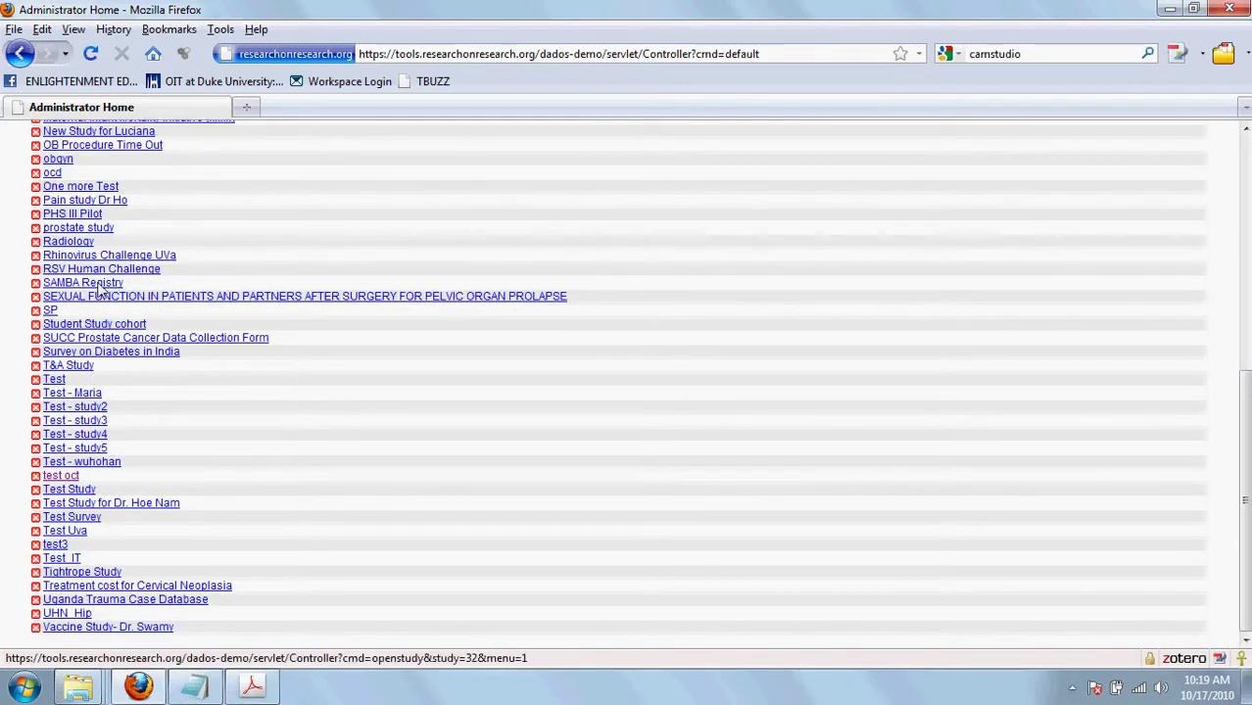
scroll(106, 466, "up", 8)
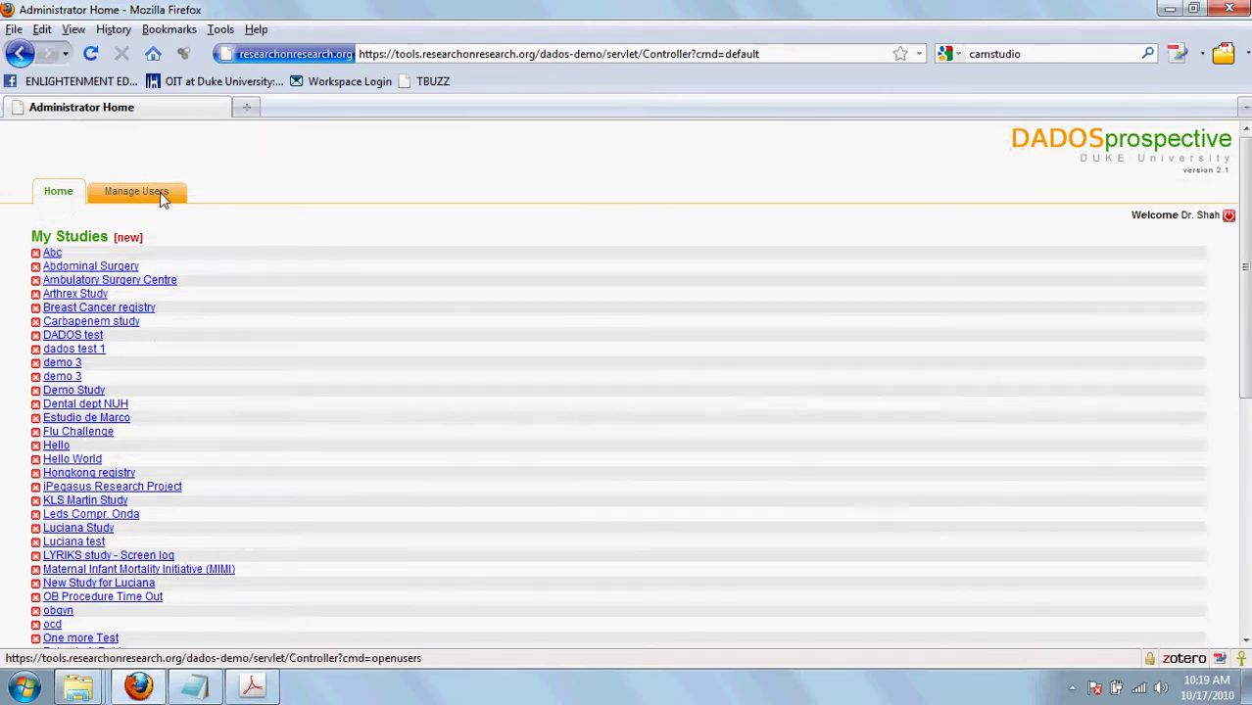
- Open Manage Users and look through the Grant access to table
left_click(158, 199)
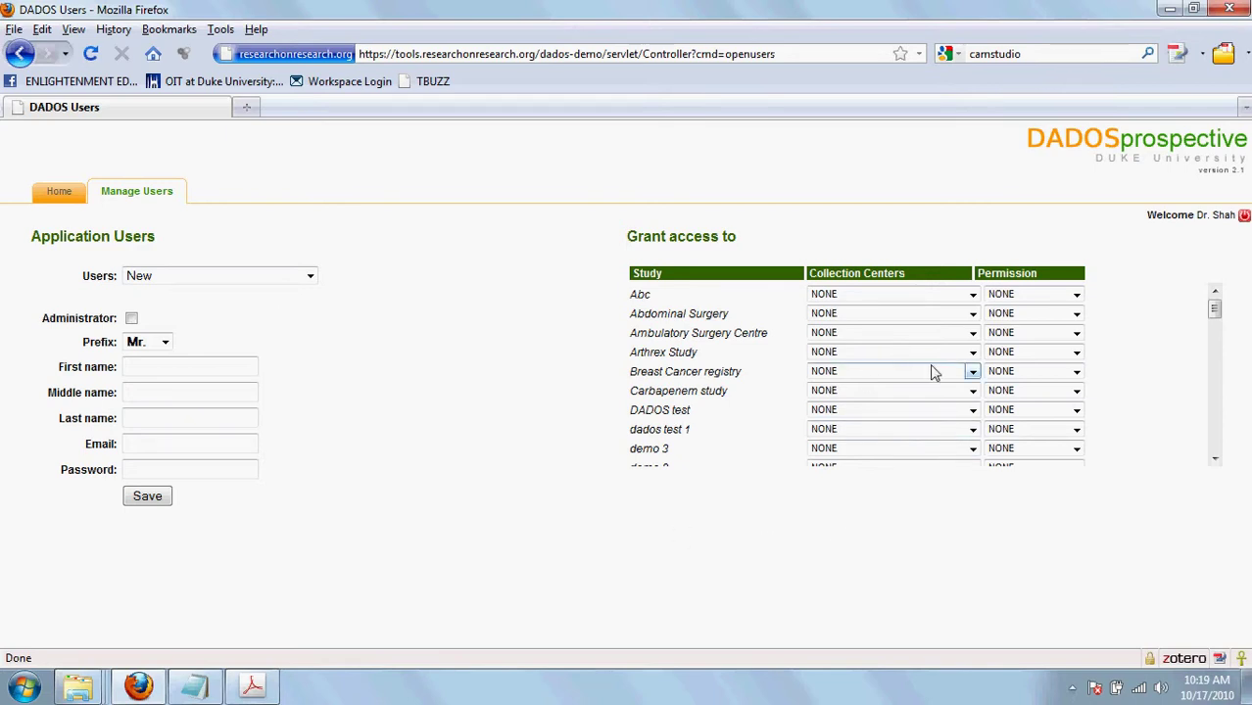
scroll(970, 382, "down", 6)
scroll(965, 405, "down", 5)
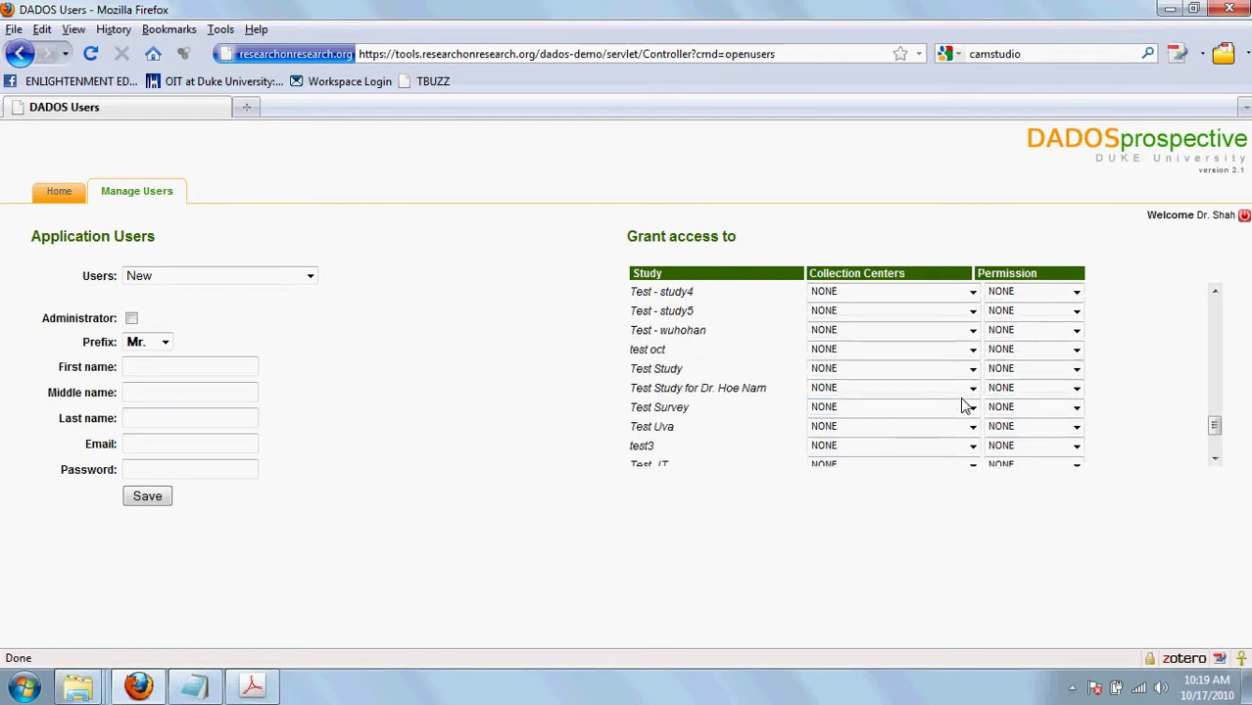
scroll(965, 404, "up", 6)
scroll(965, 406, "up", 6)
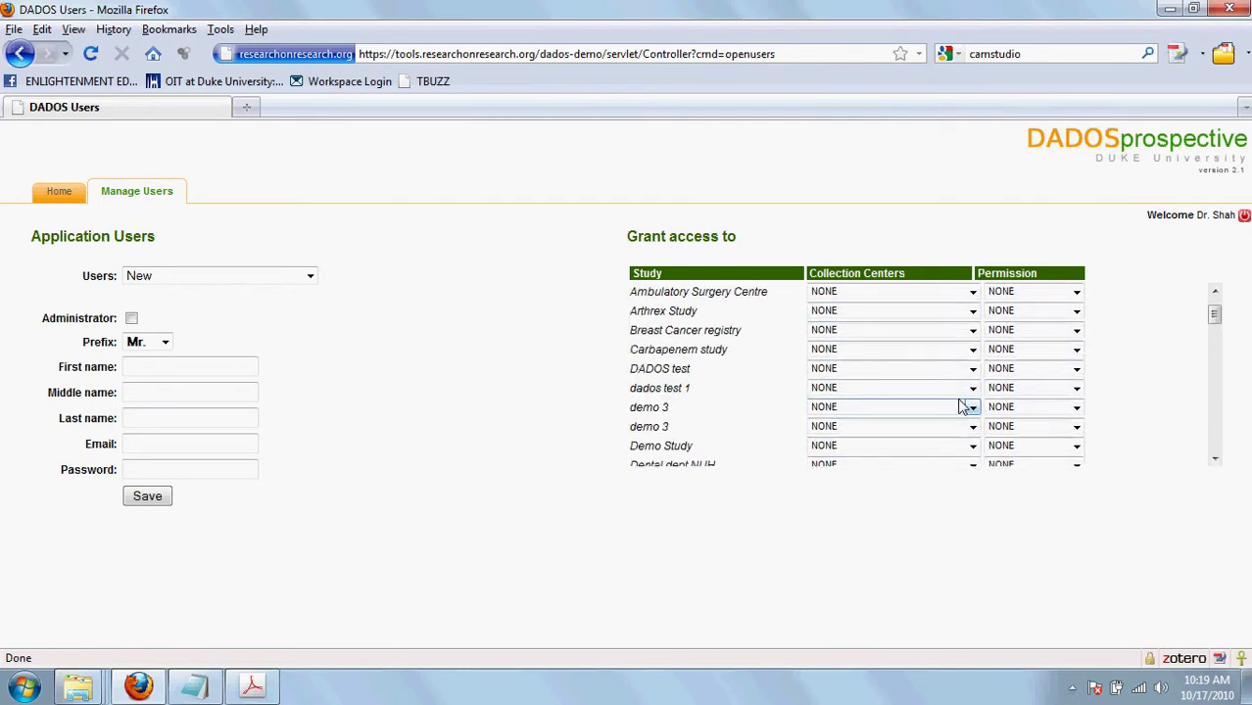
scroll(963, 406, "up", 2)
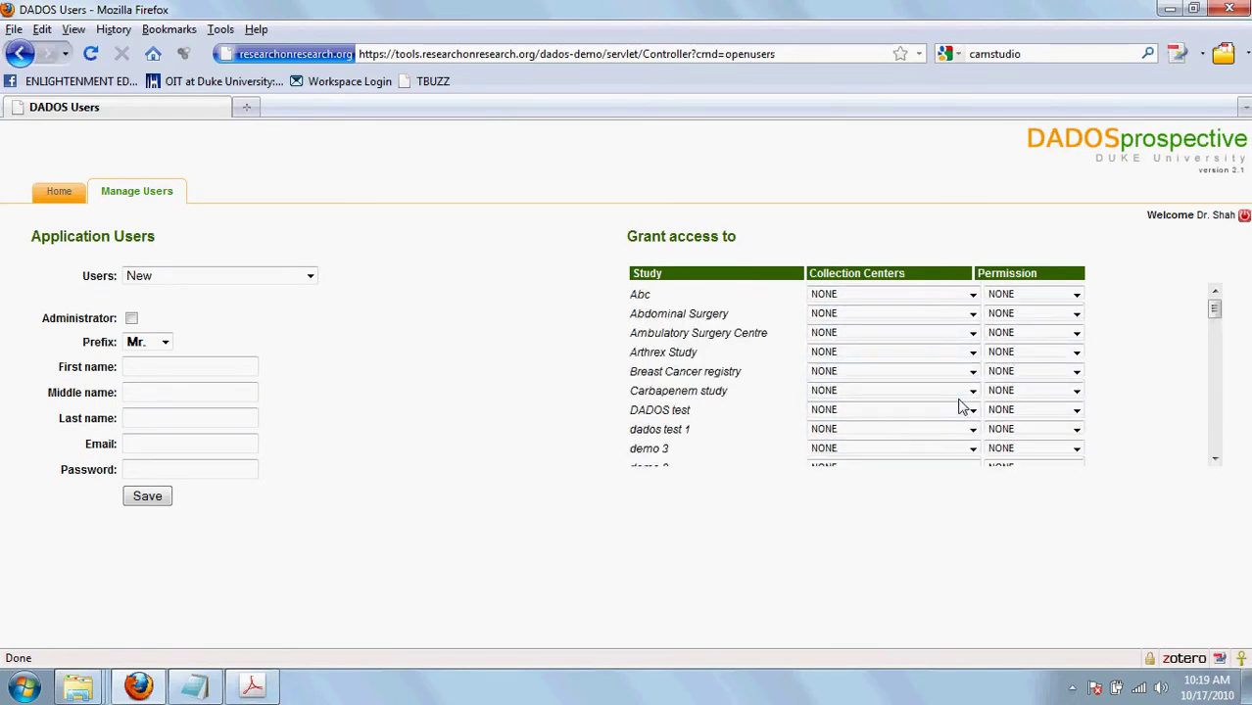
- Review the Abc study's collection center and permission choices, leaving both at NONE
left_click(943, 305)
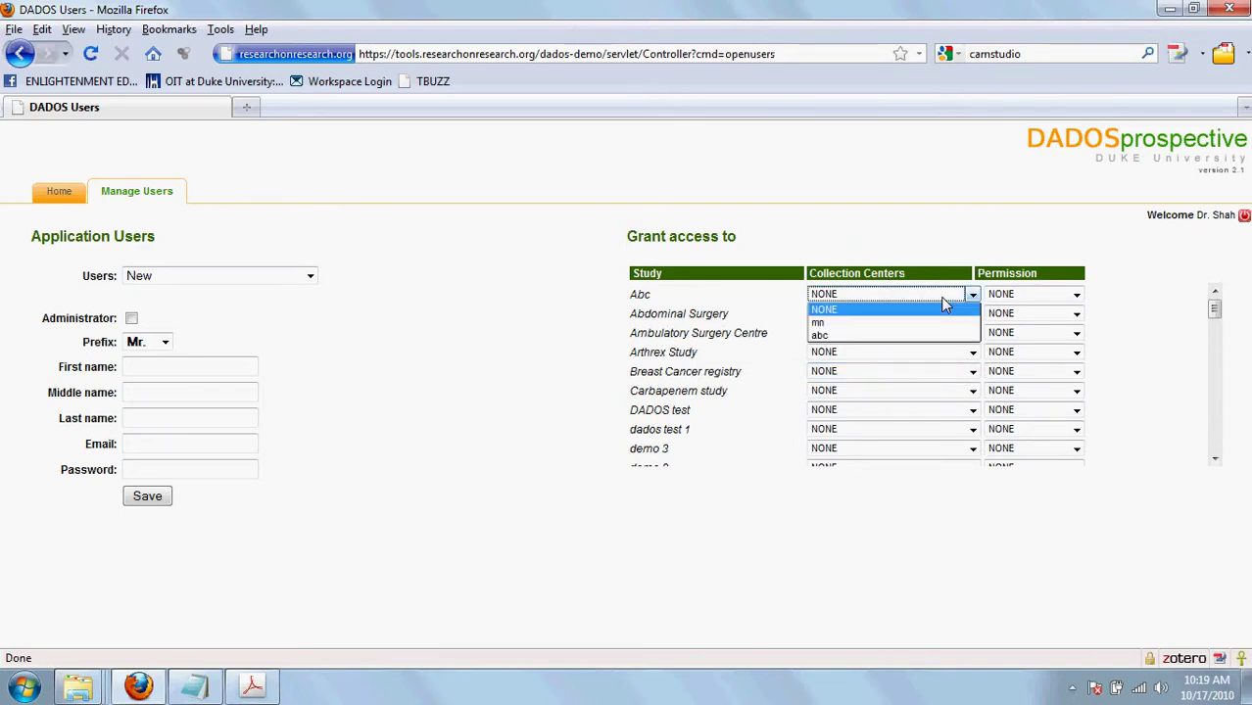
left_click(943, 306)
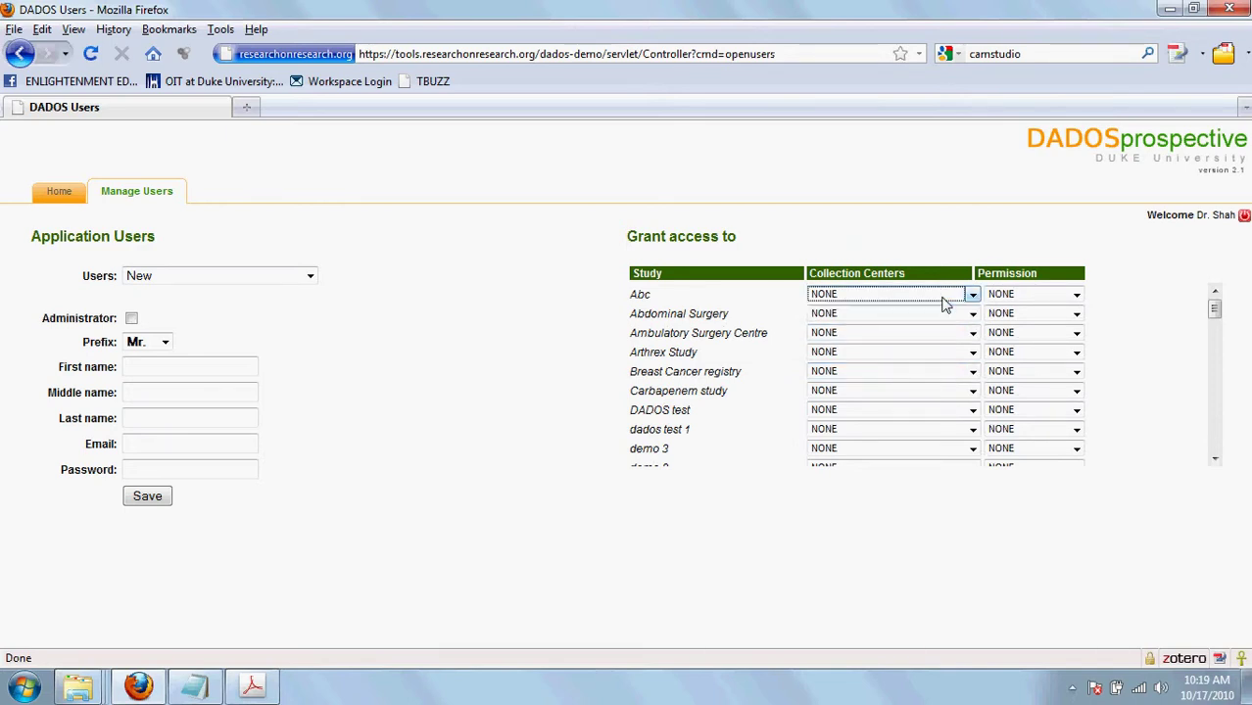
left_click(1029, 299)
left_click(1031, 310)
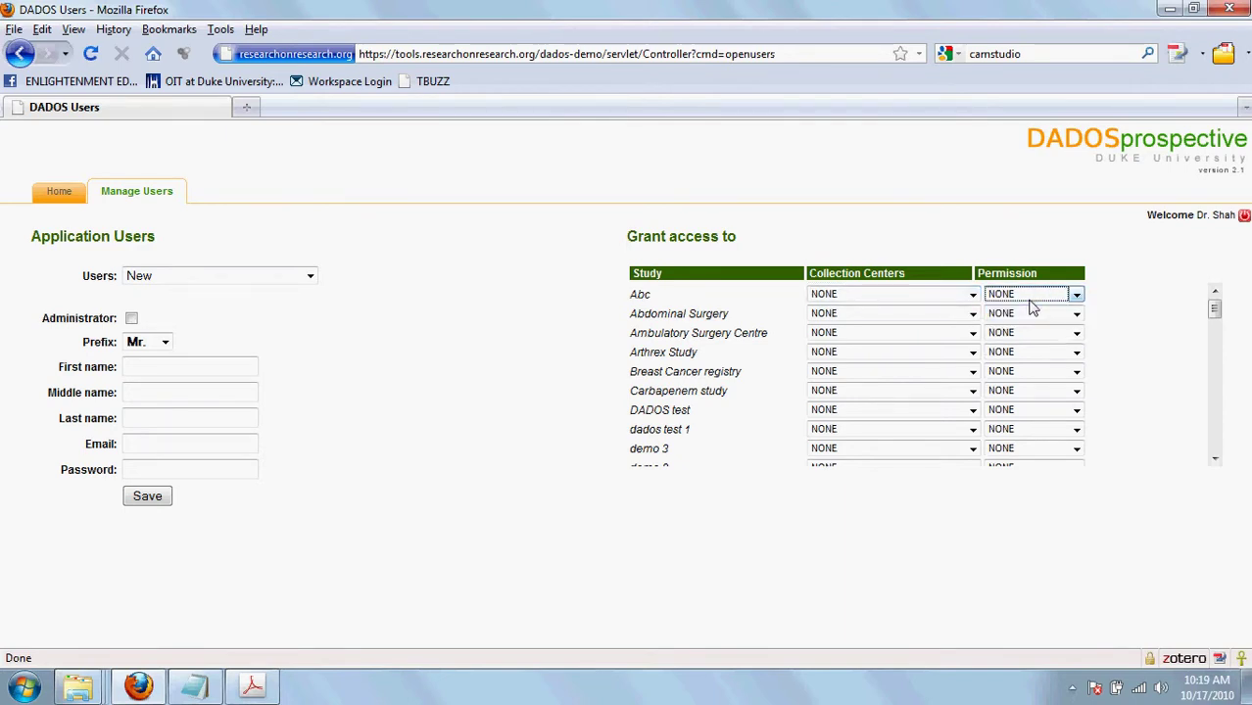
- Go back to the Home list and open the 'dados test 1' study overview
left_click(58, 196)
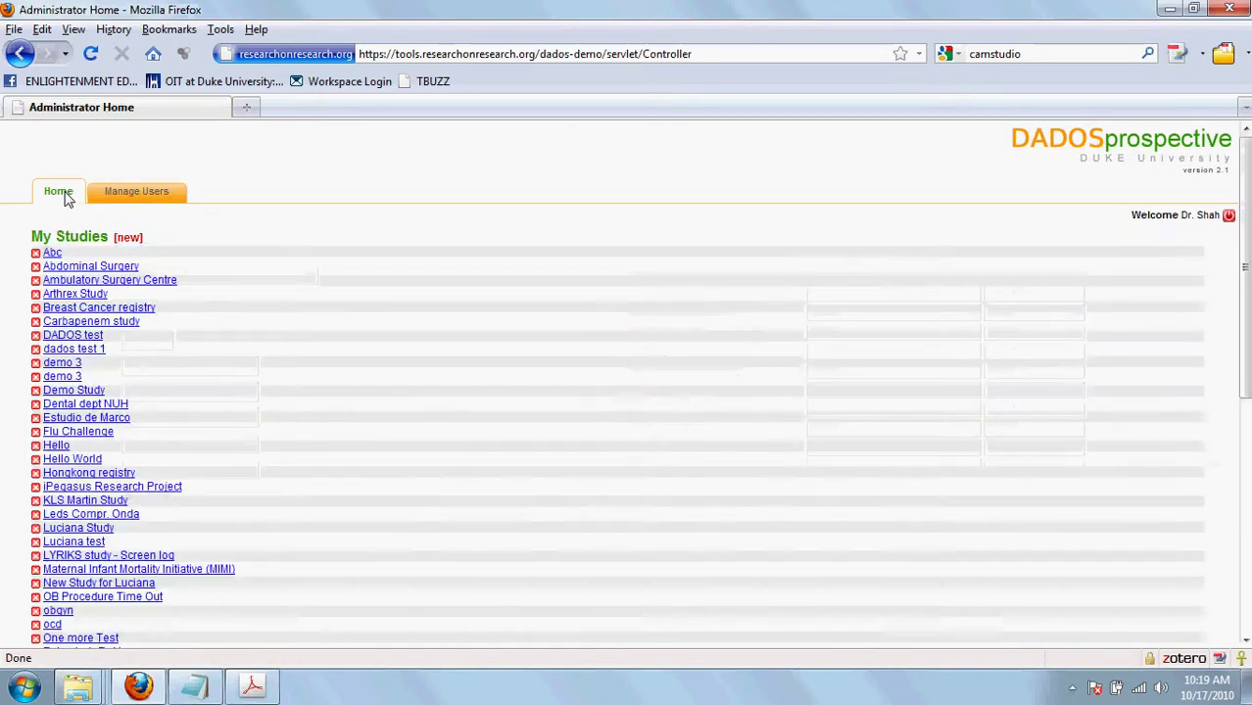
scroll(152, 454, "down", 4)
scroll(152, 454, "up", 4)
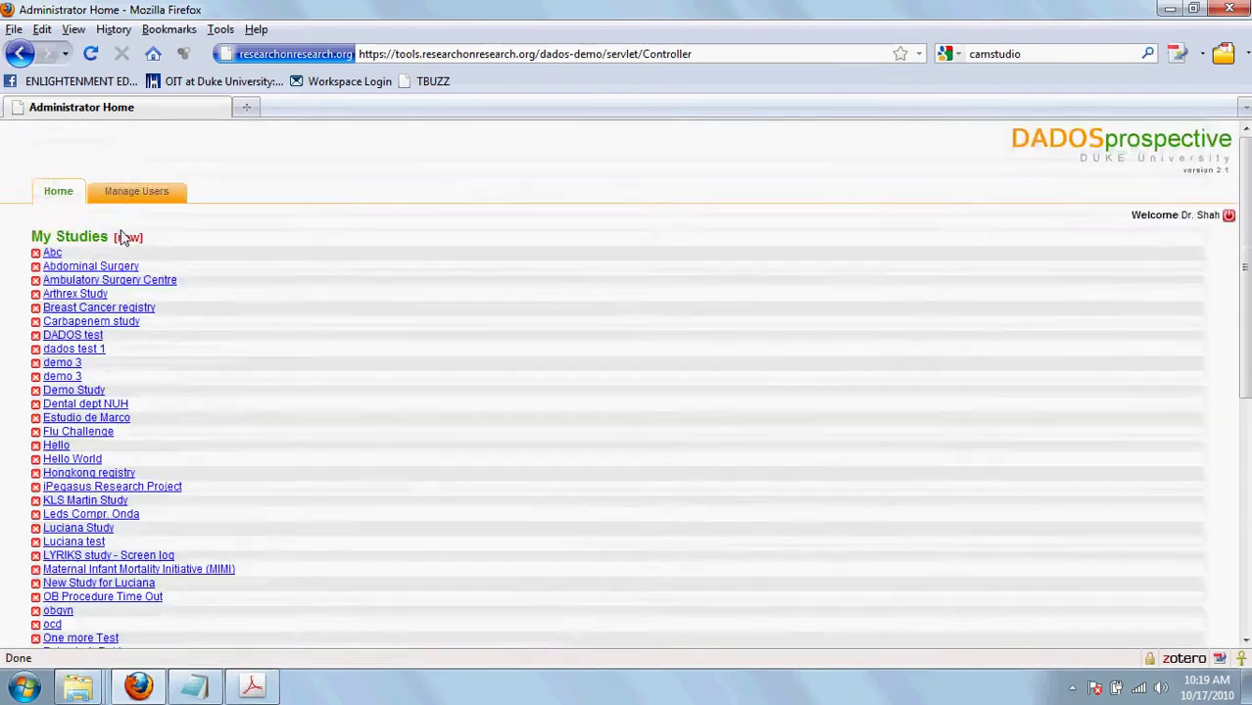
scroll(140, 272, "down", 2)
left_click(93, 246)
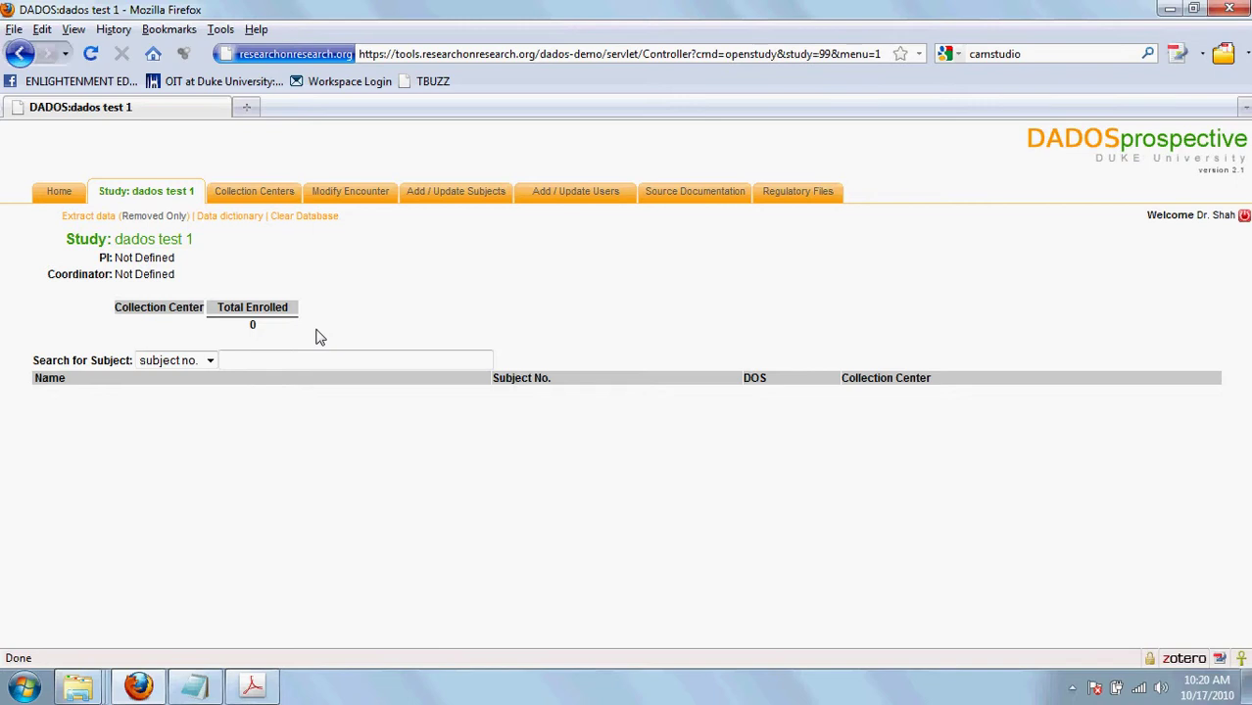
- Add a collection center named 'Duke' to the dados test 1 study
left_click(248, 199)
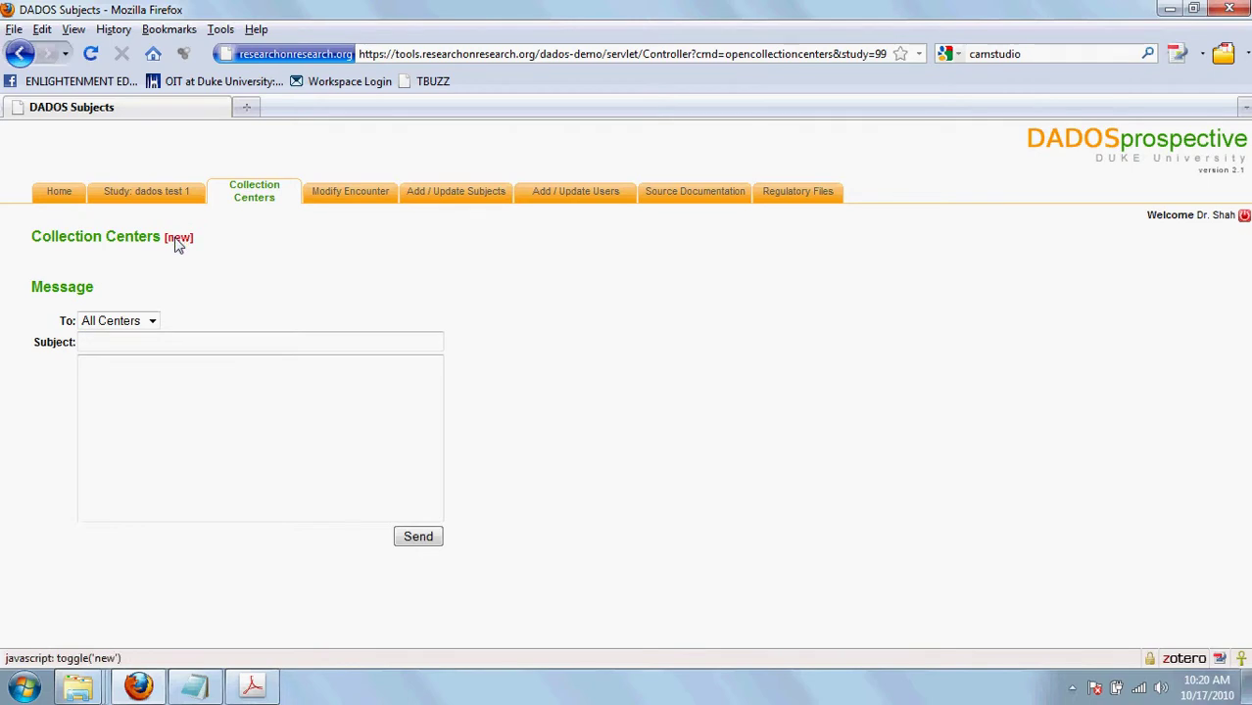
left_click(178, 241)
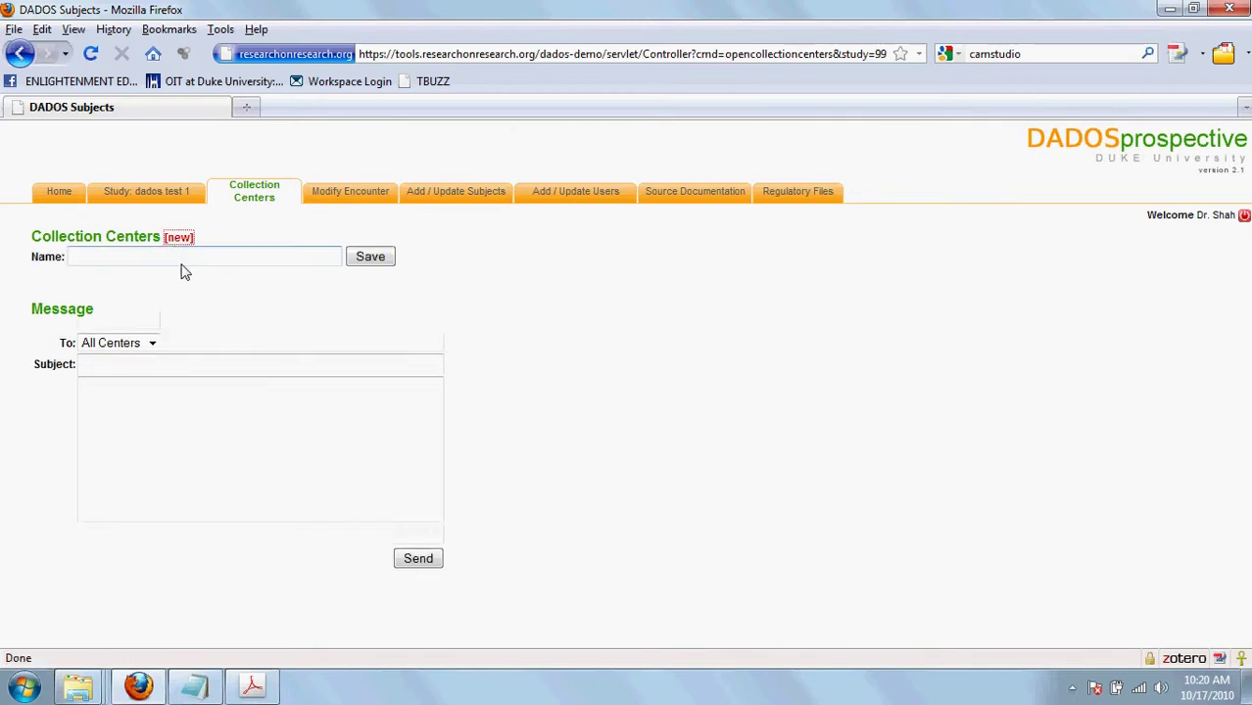
type("Duke")
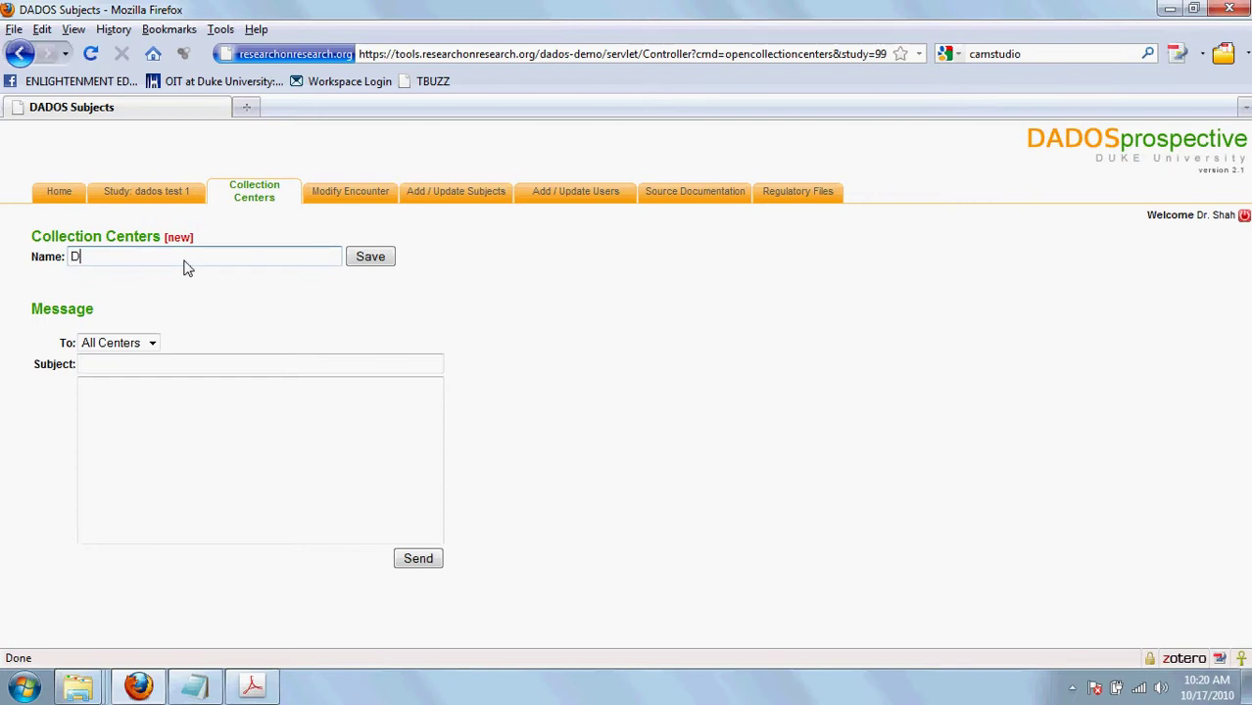
left_click(372, 257)
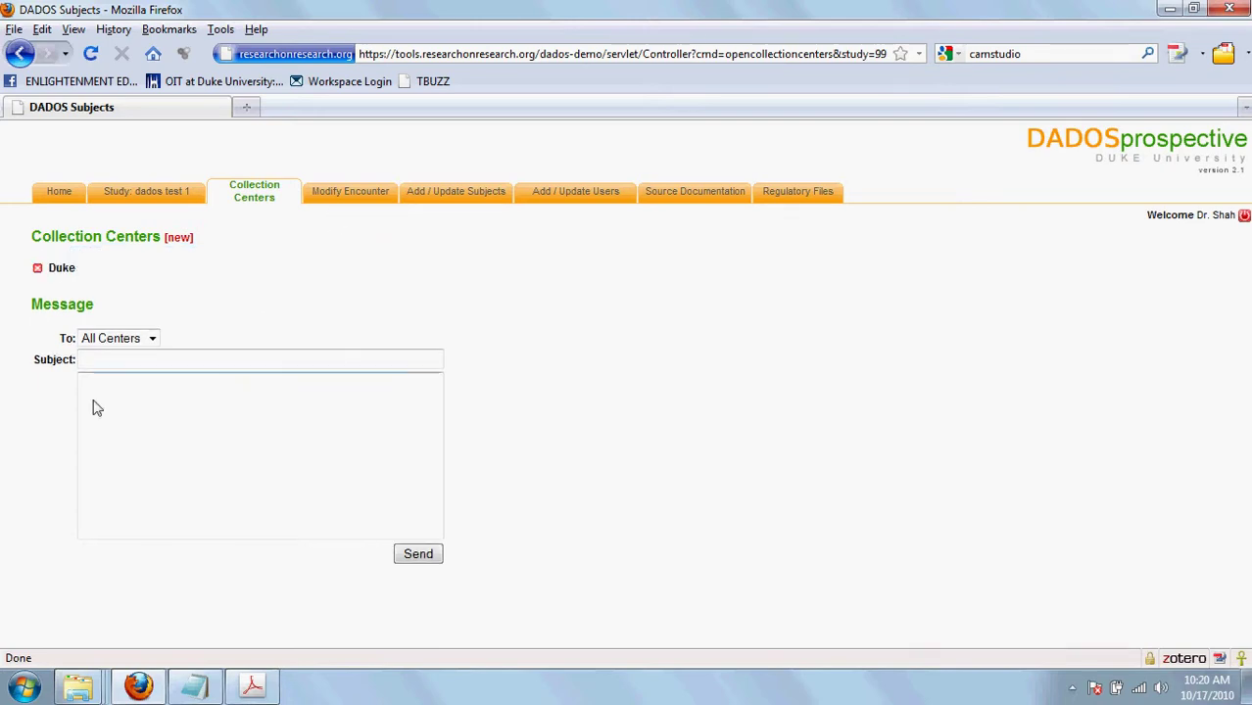
- Add an encounter named 'Baseline' to the study's Encounter Sequence
left_click(351, 200)
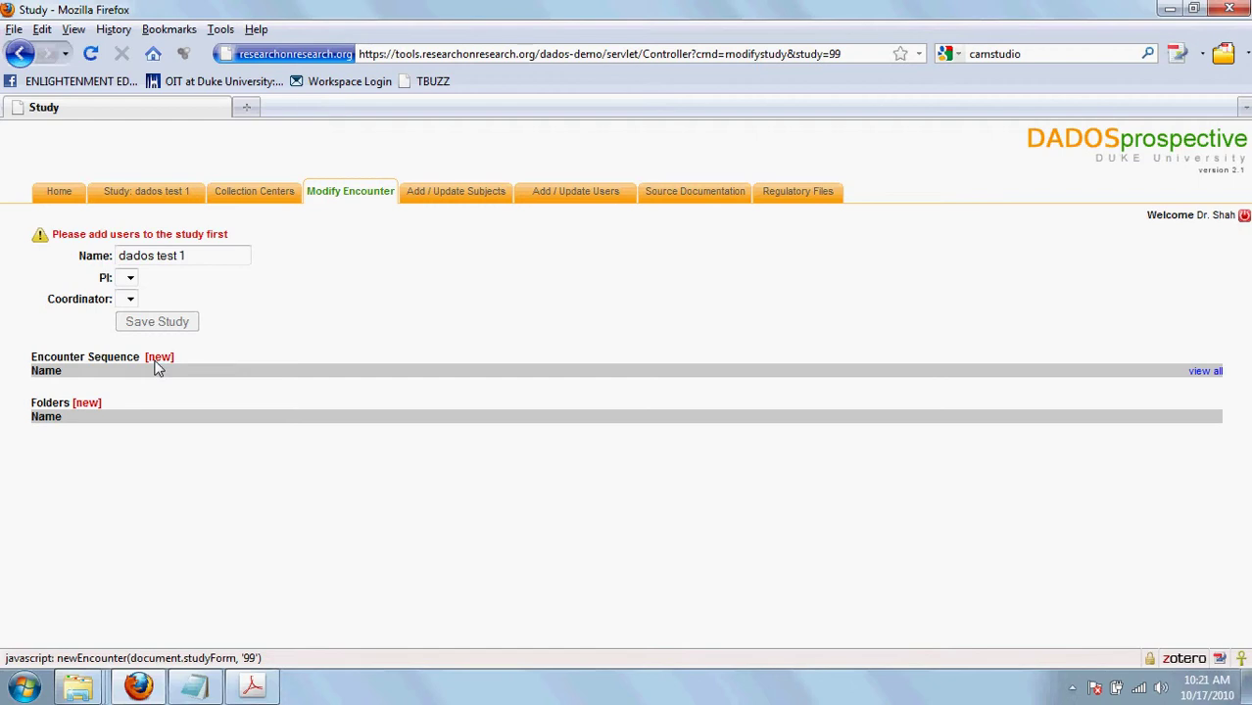
left_click(162, 360)
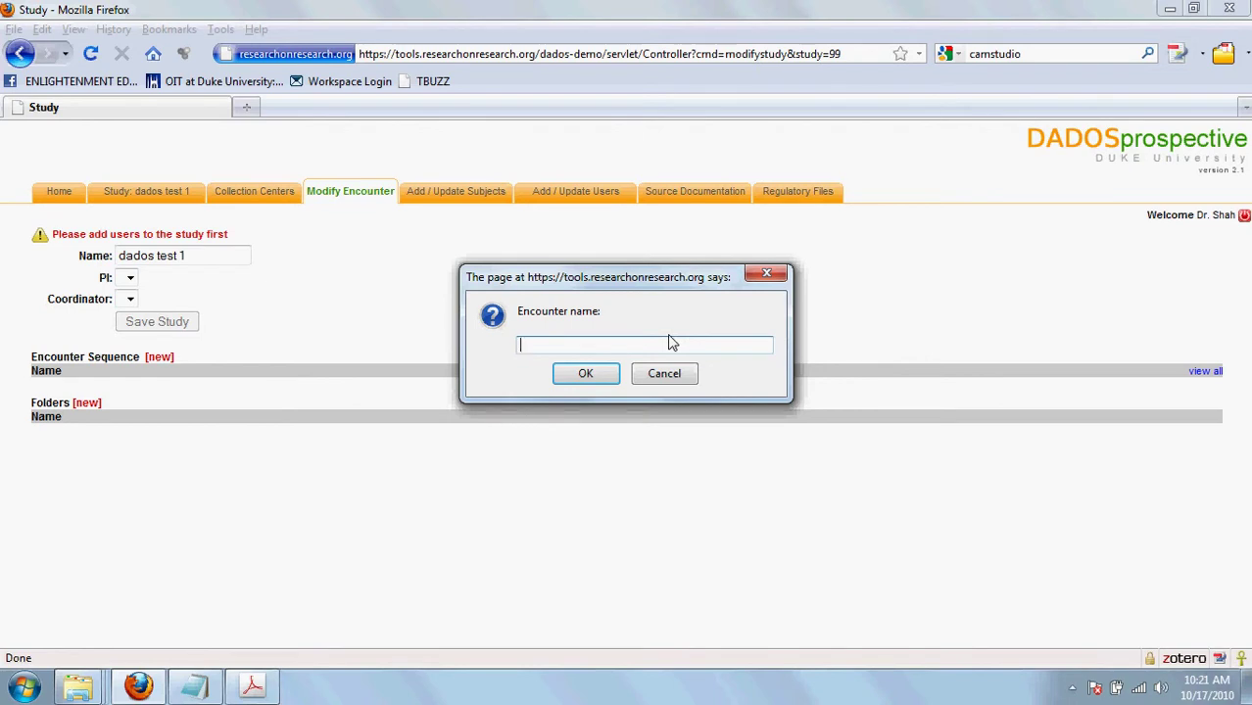
type("Baseline")
left_click(588, 374)
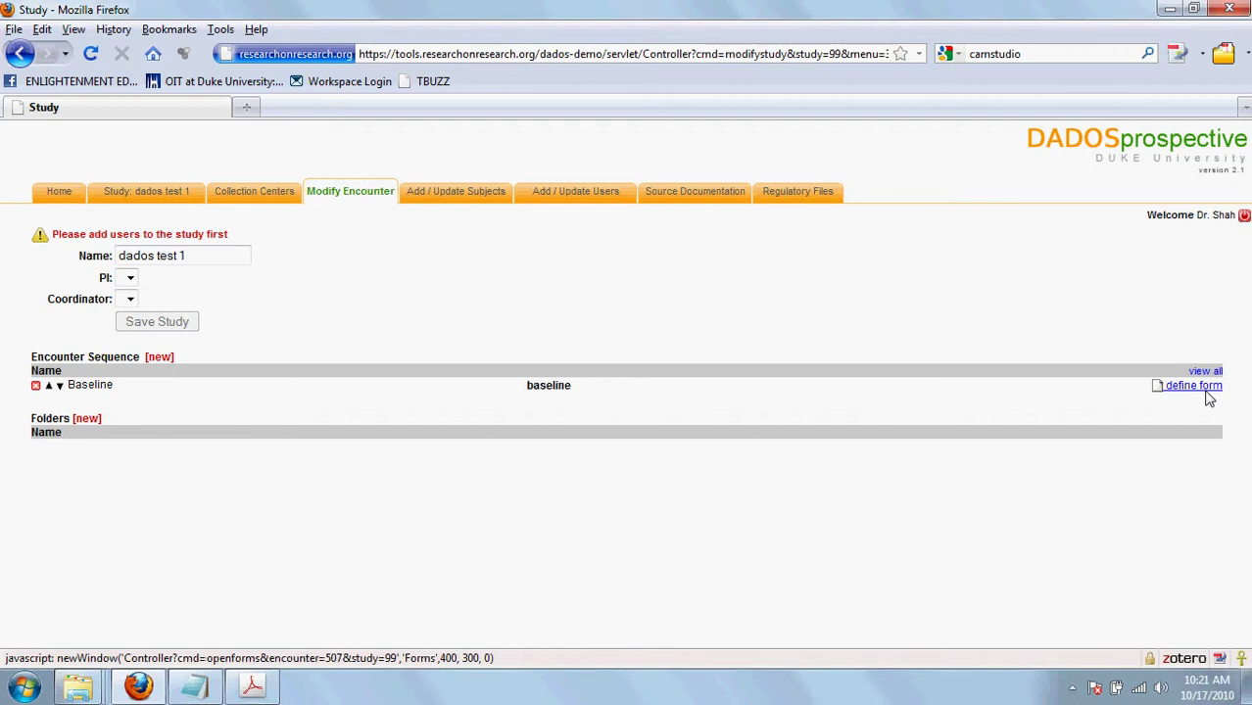
- Define a blank New Form for the Baseline encounter
left_click(1209, 390)
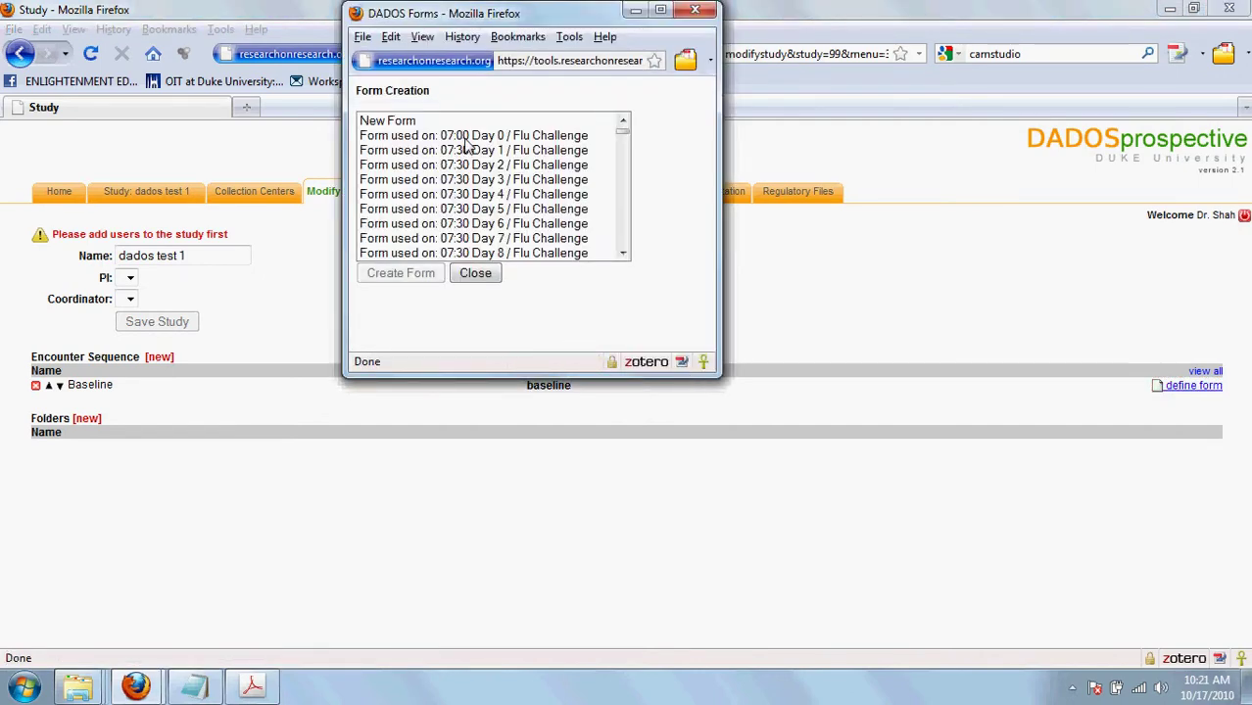
left_click(409, 124)
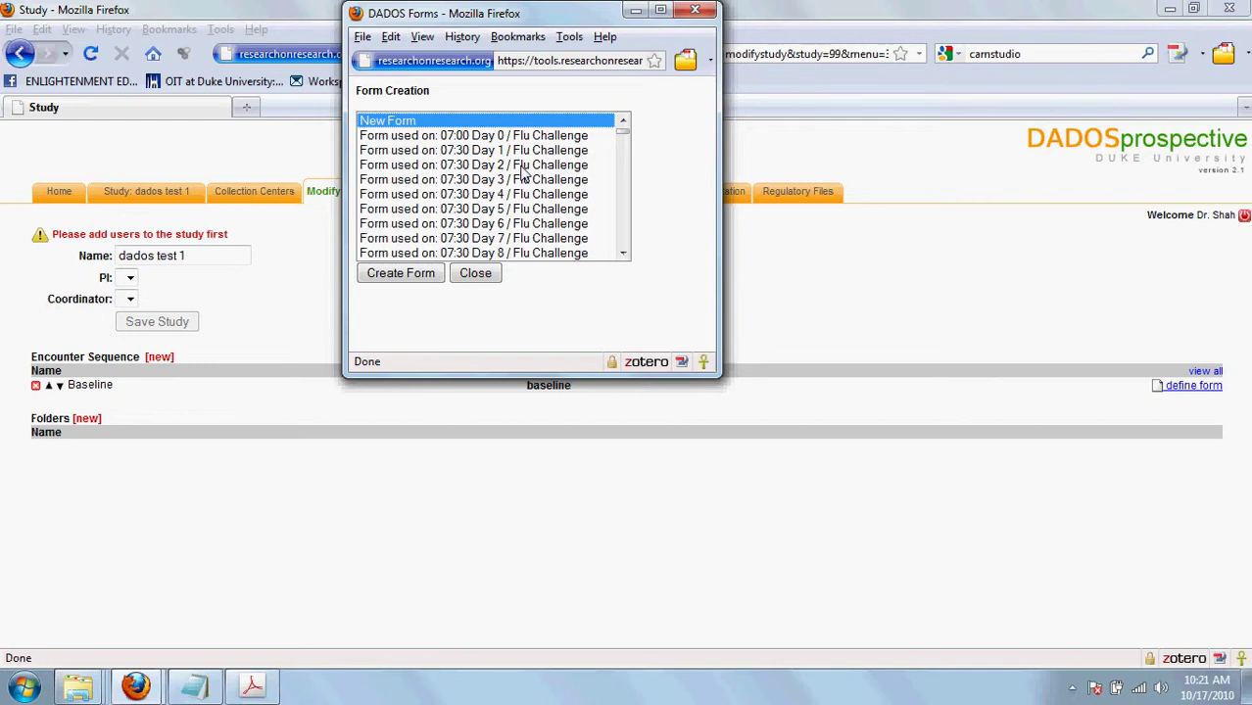
left_click(402, 273)
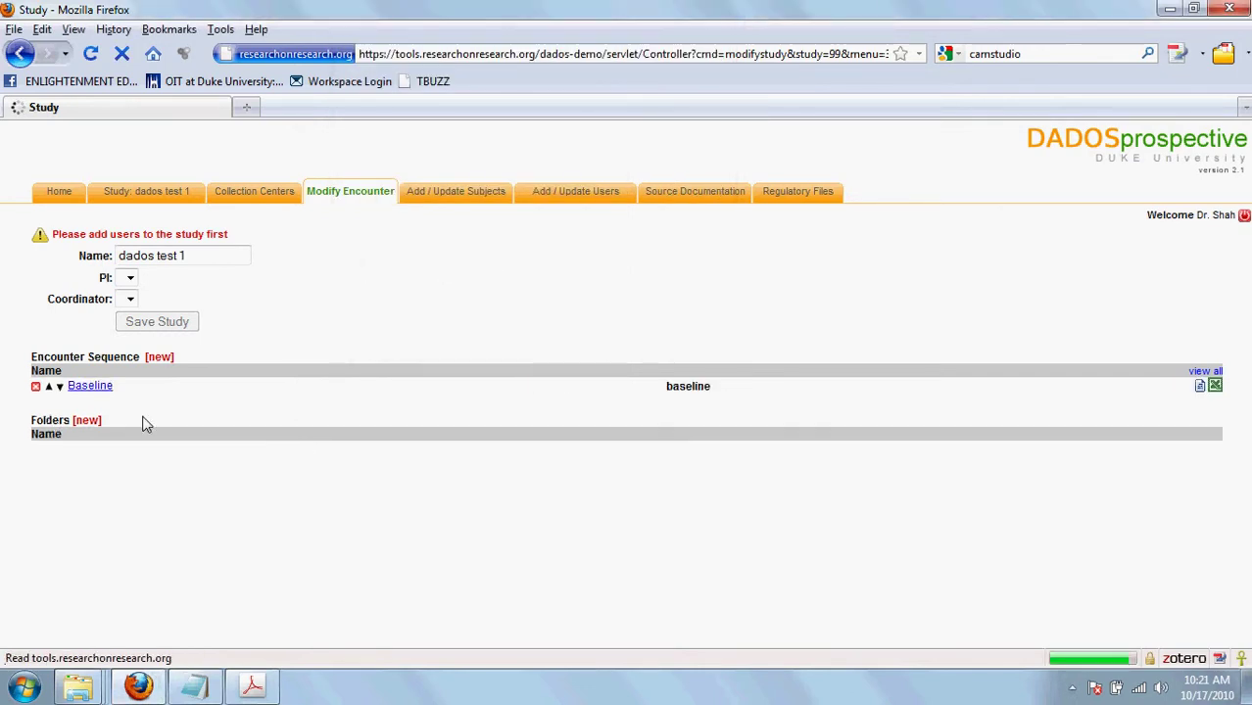
- Add a STANDARD question group 'Demographics' with 3 rows to the Baseline form
left_click(86, 387)
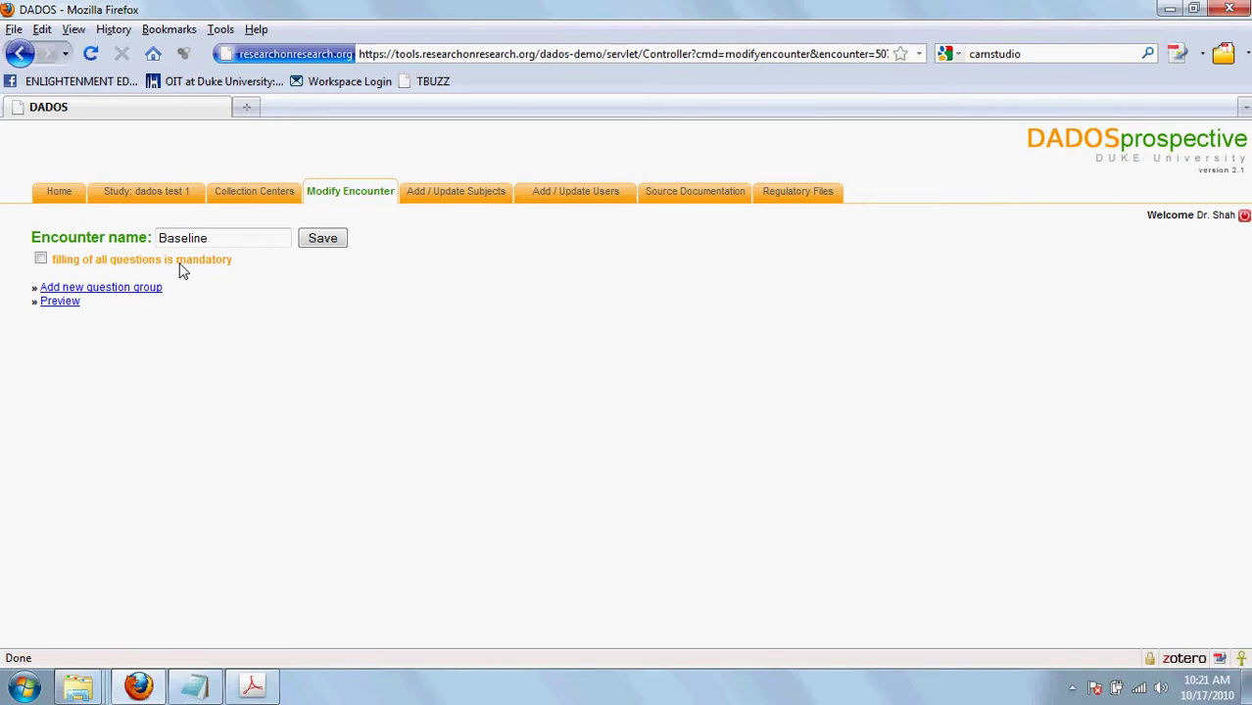
left_click(71, 291)
left_click(608, 251)
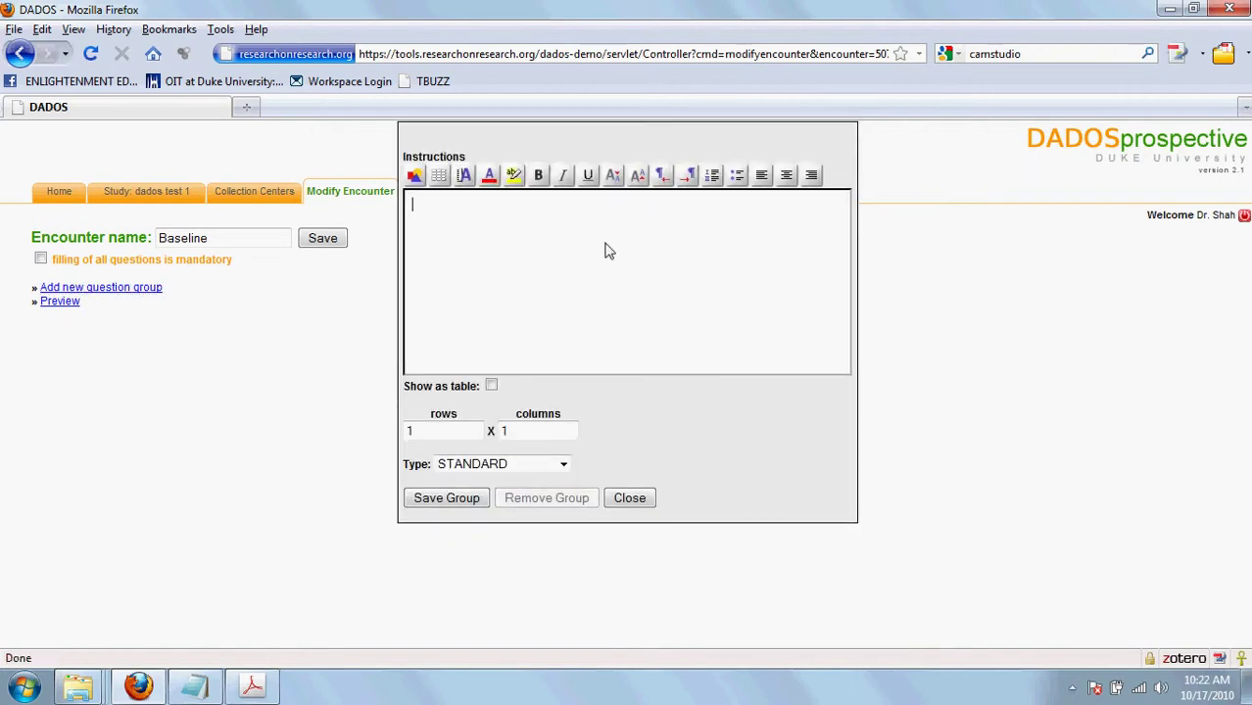
type("Demographics")
left_click_drag(416, 433, 363, 439)
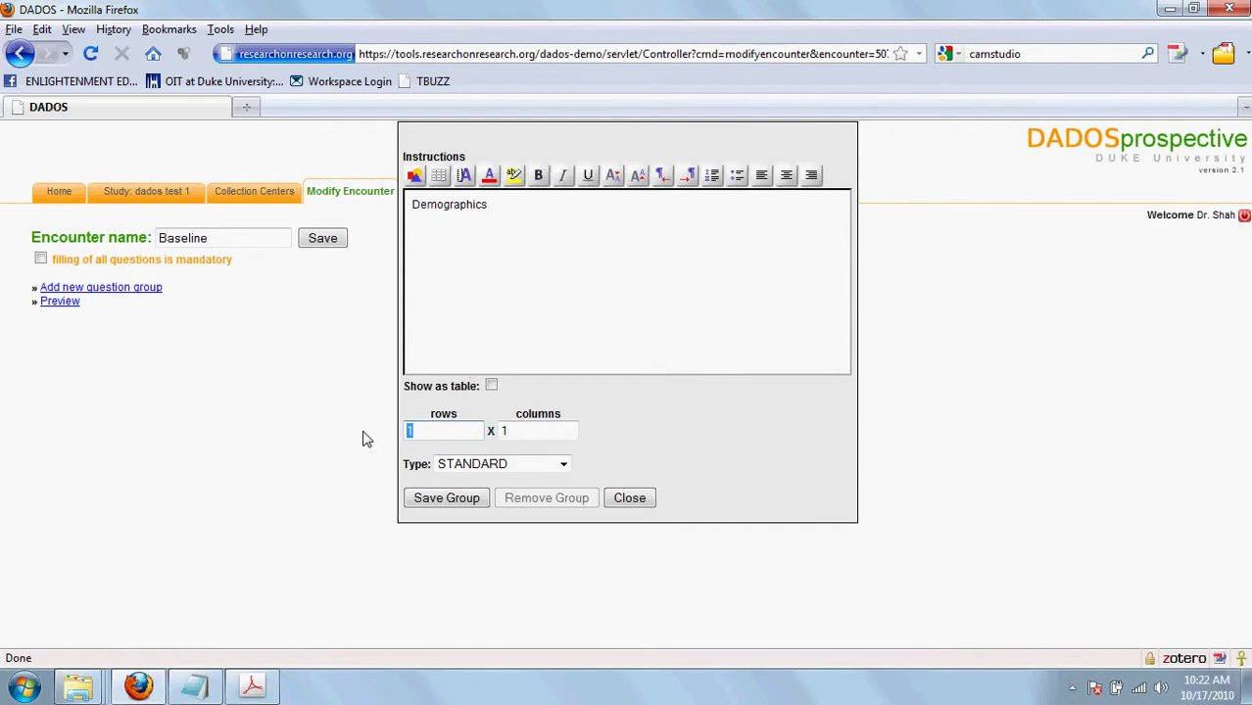
type("3")
left_click(510, 467)
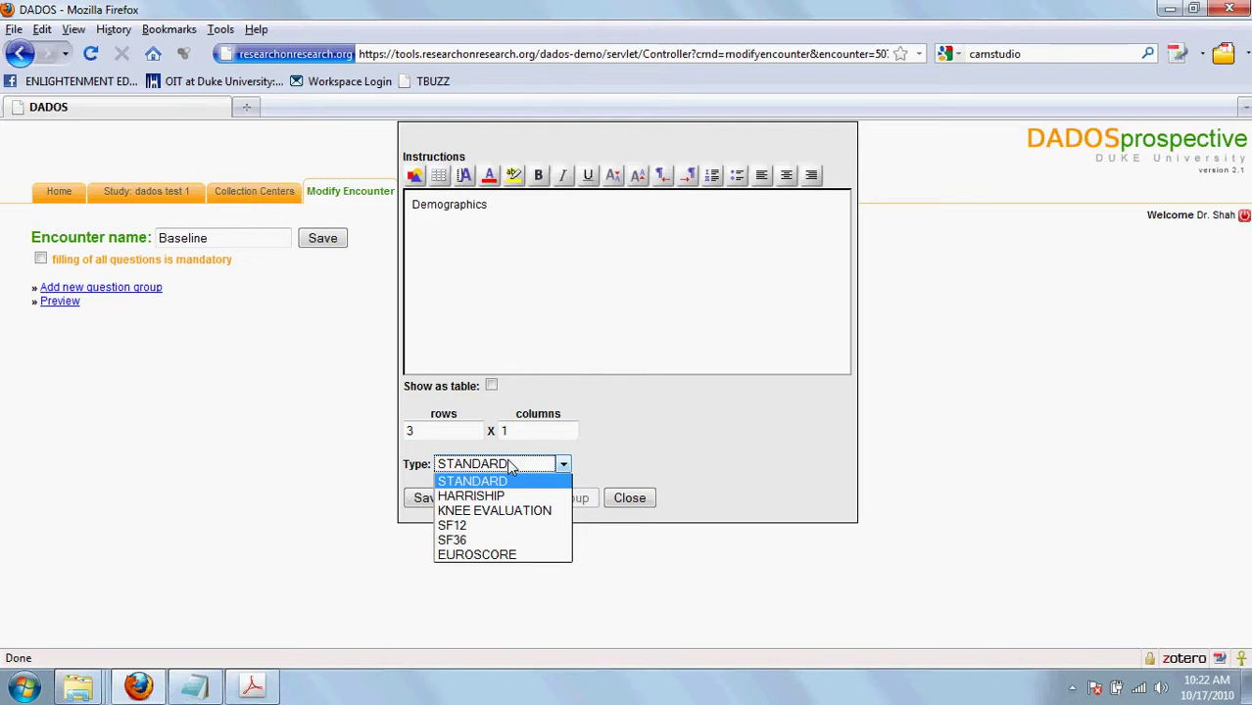
left_click(511, 466)
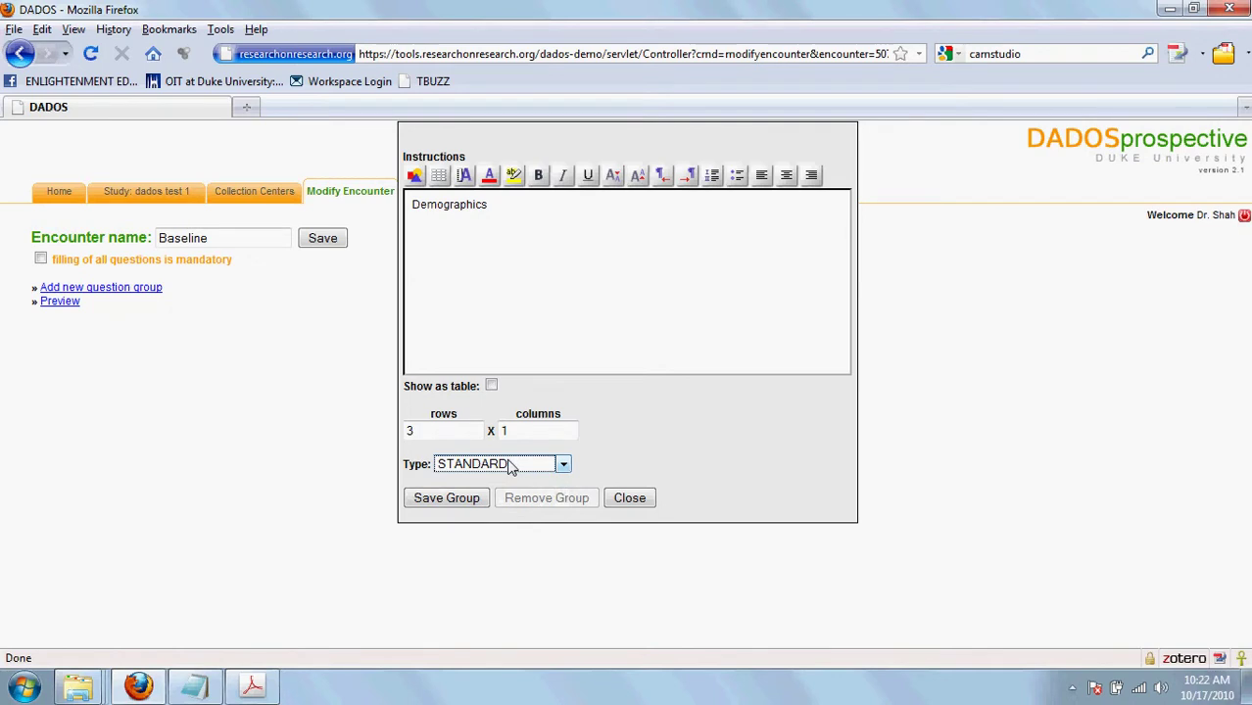
left_click(446, 499)
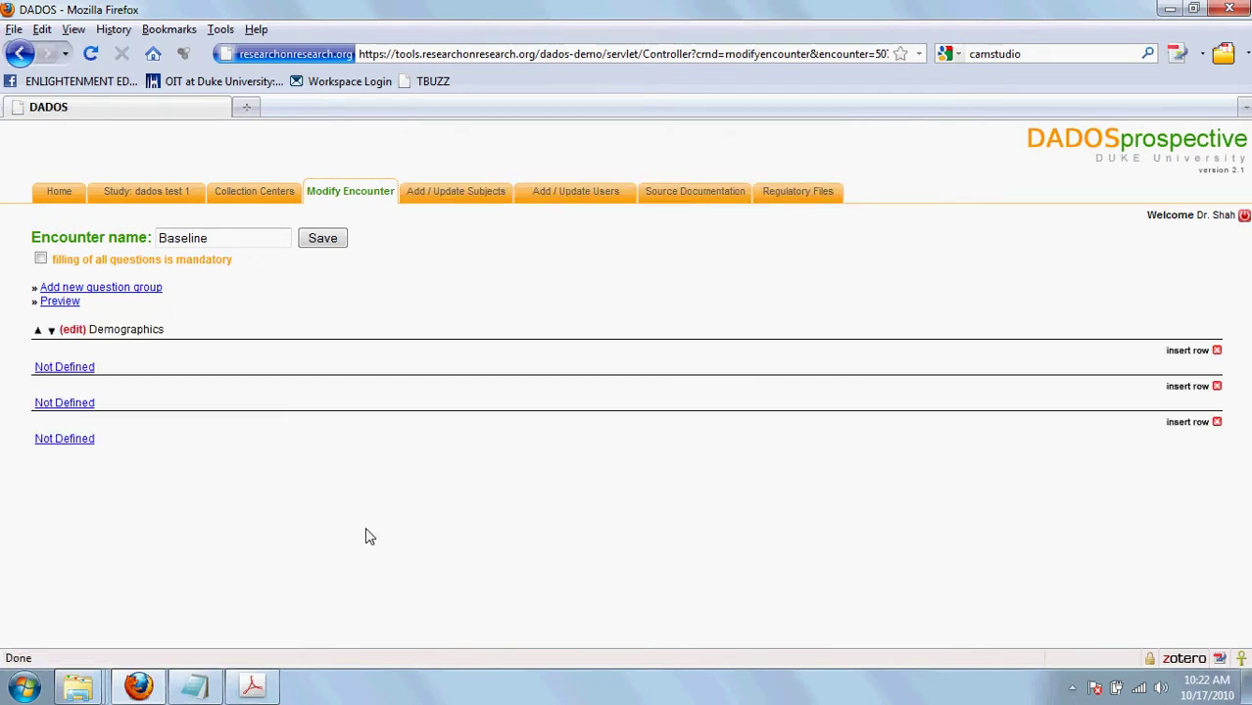
- Define the first row as 'What is your age', a Number answer with minimum 12 and maximum 72
left_click(73, 368)
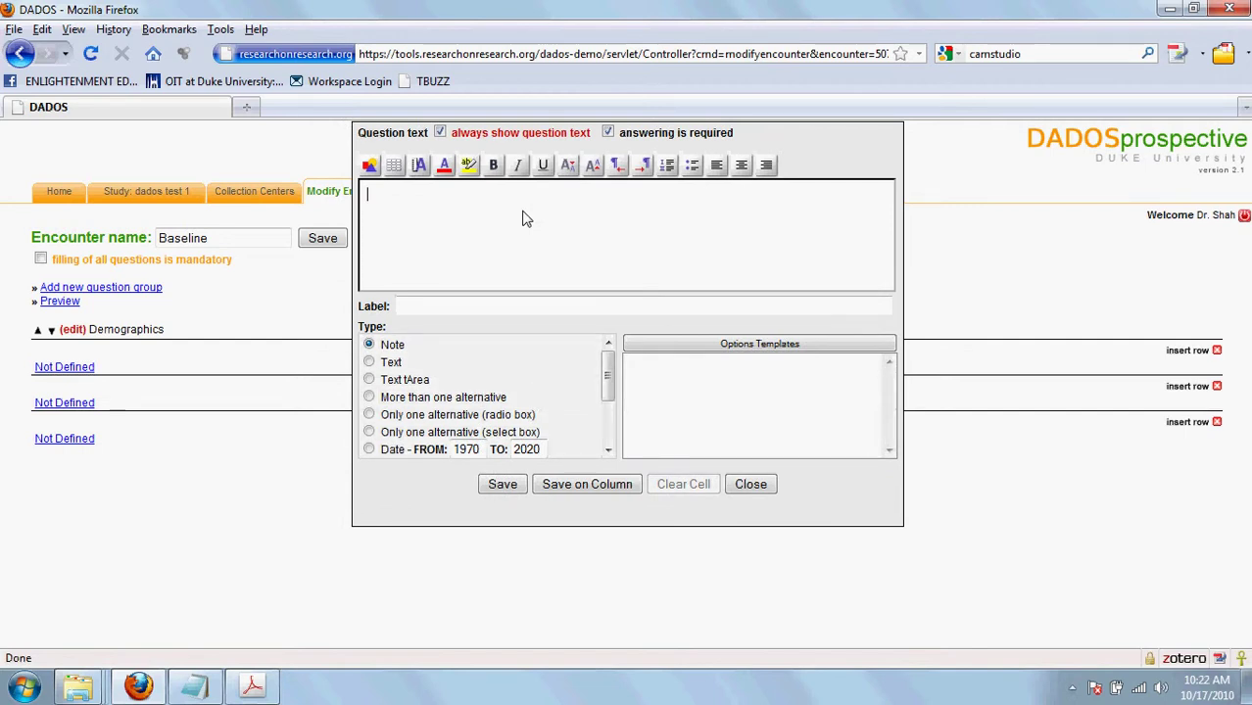
type("What is your age")
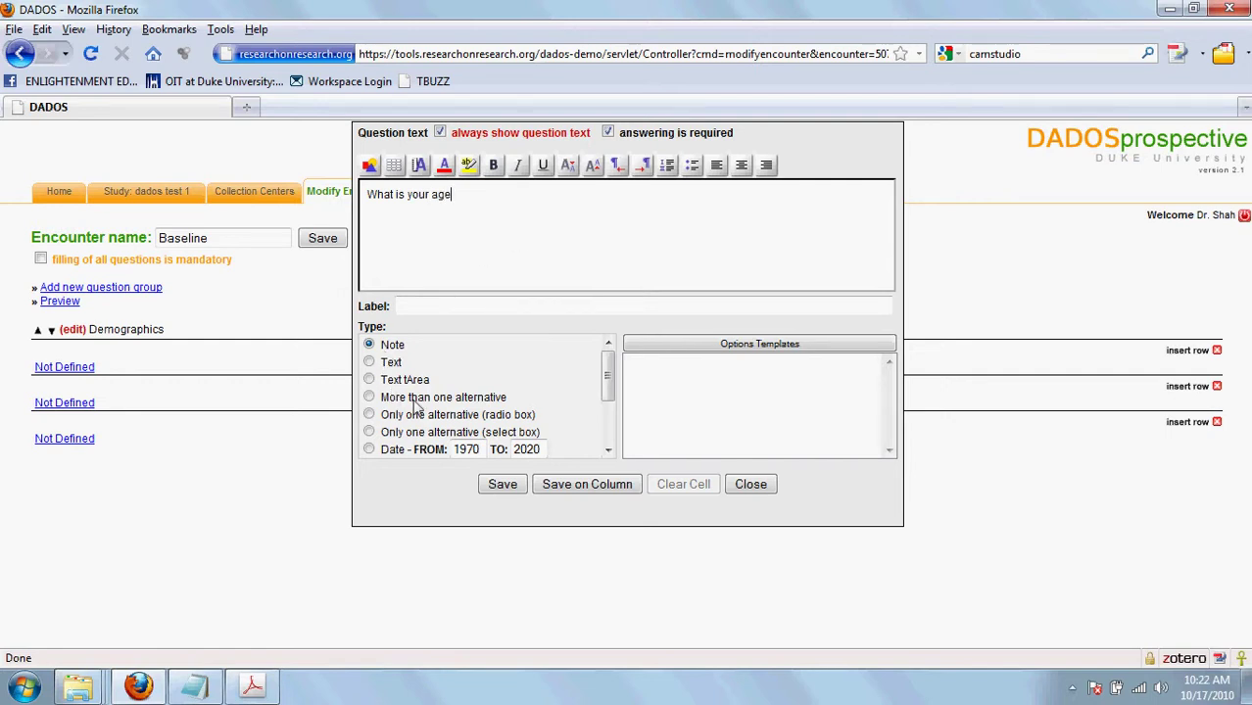
scroll(421, 402, "down", 2)
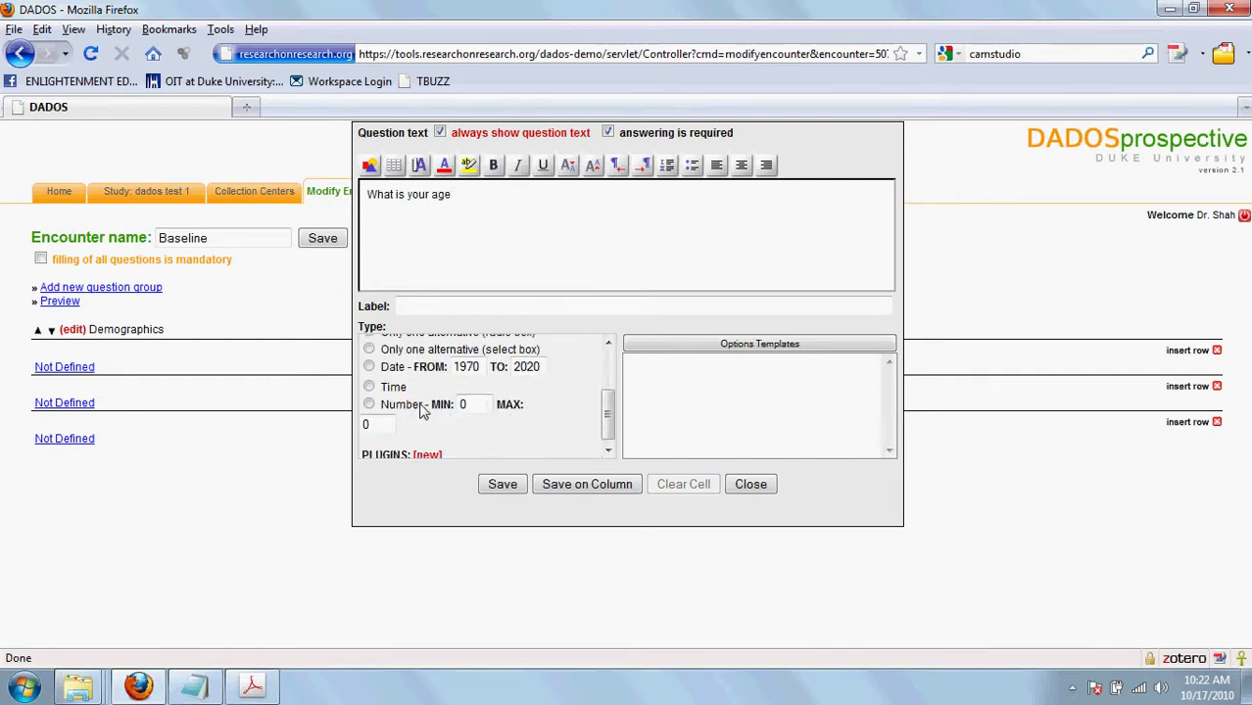
left_click(370, 404)
scroll(561, 414, "up", 2)
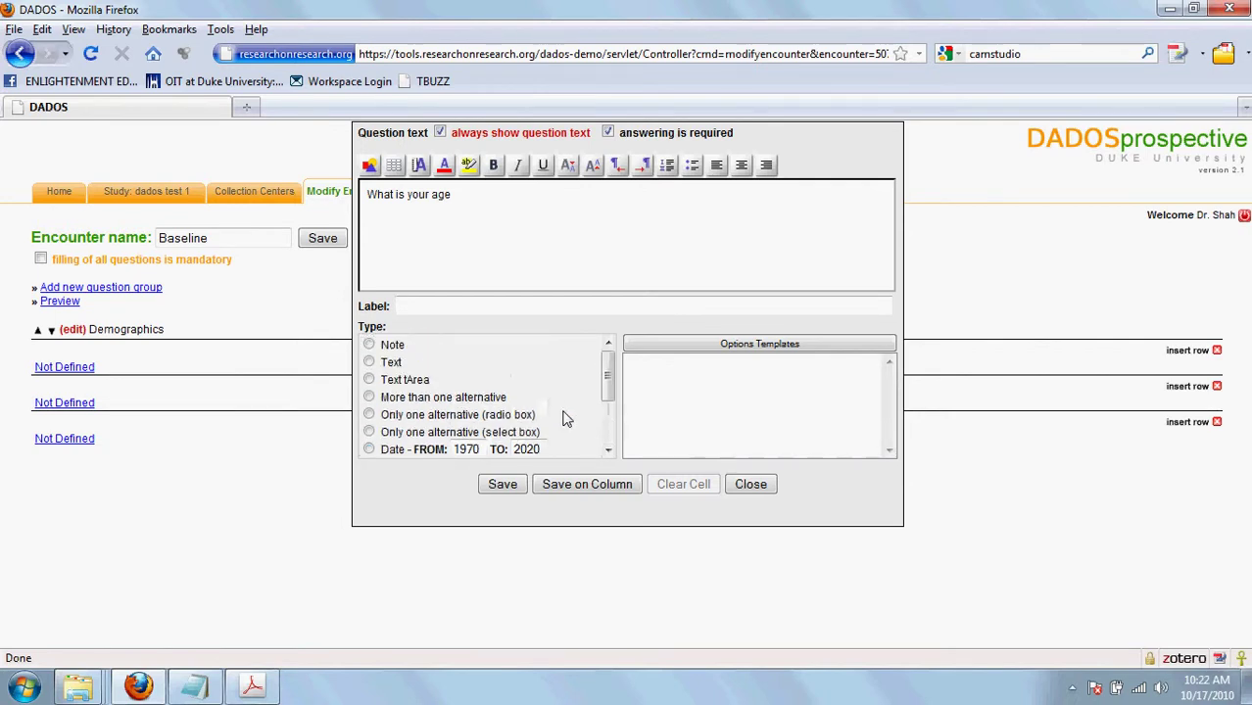
scroll(397, 371, "down", 1)
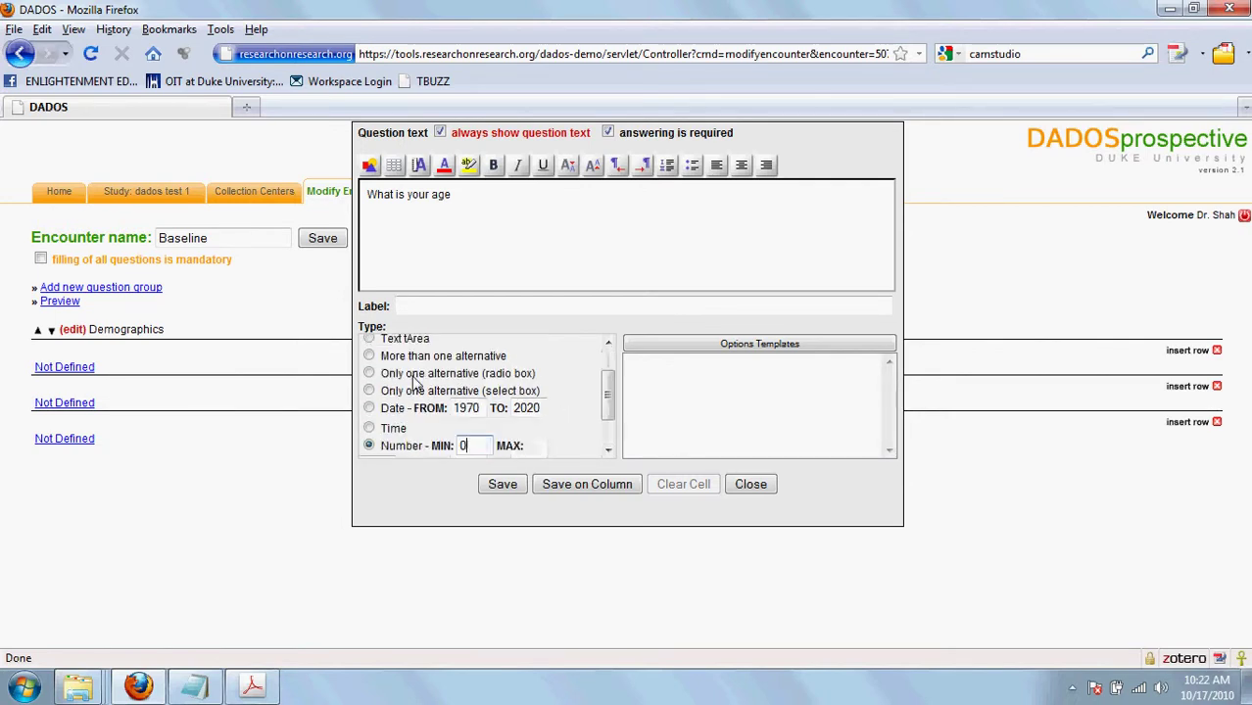
scroll(474, 401, "down", 1)
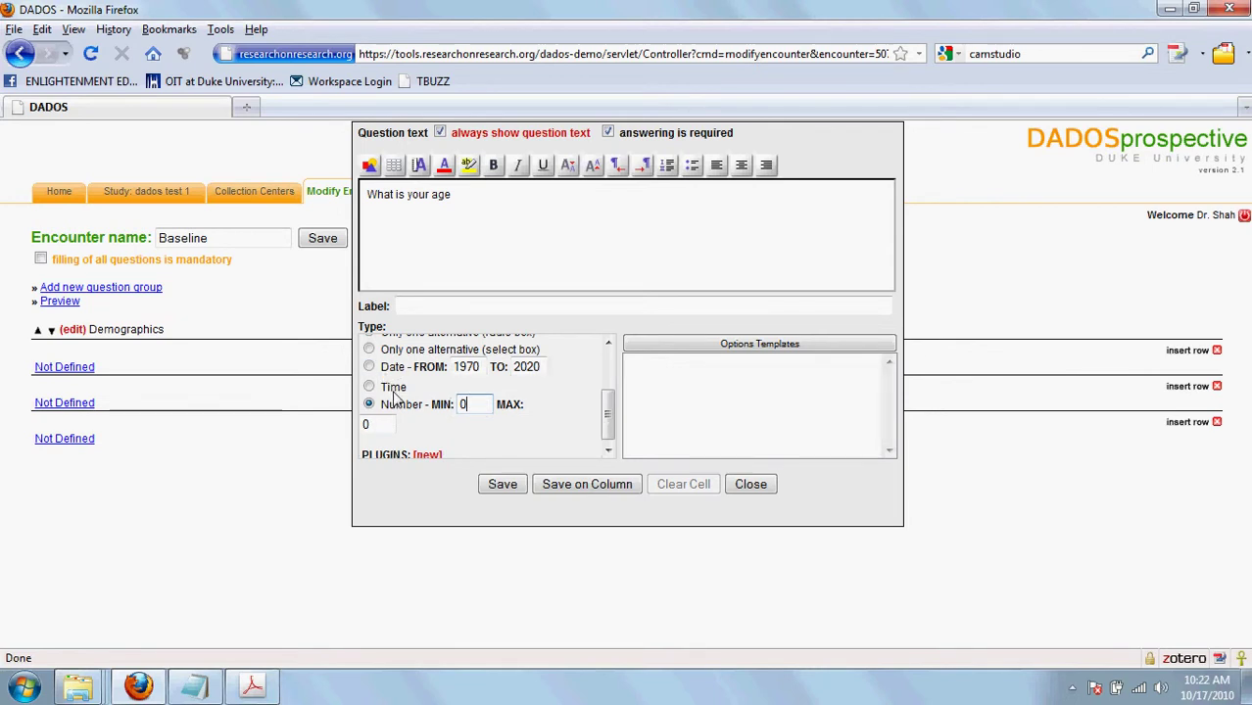
scroll(426, 427, "down", 1)
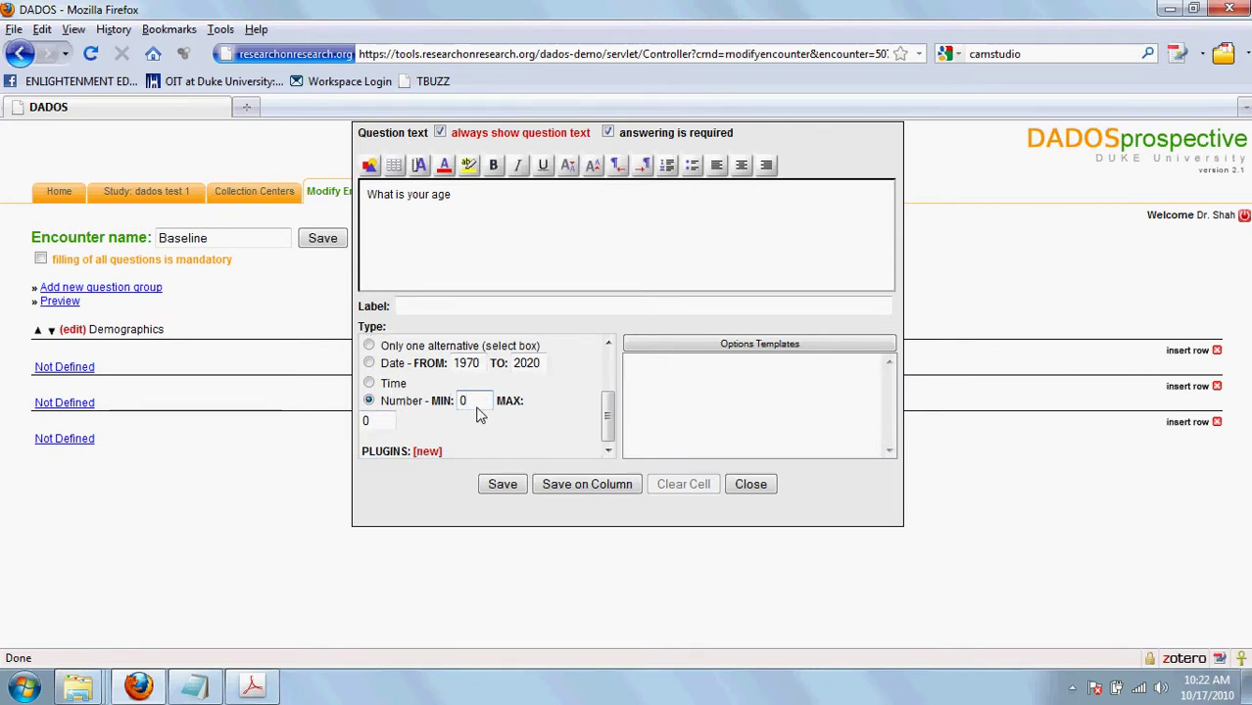
left_click_drag(471, 403, 448, 405)
type("12")
double_click(378, 422)
type("7")
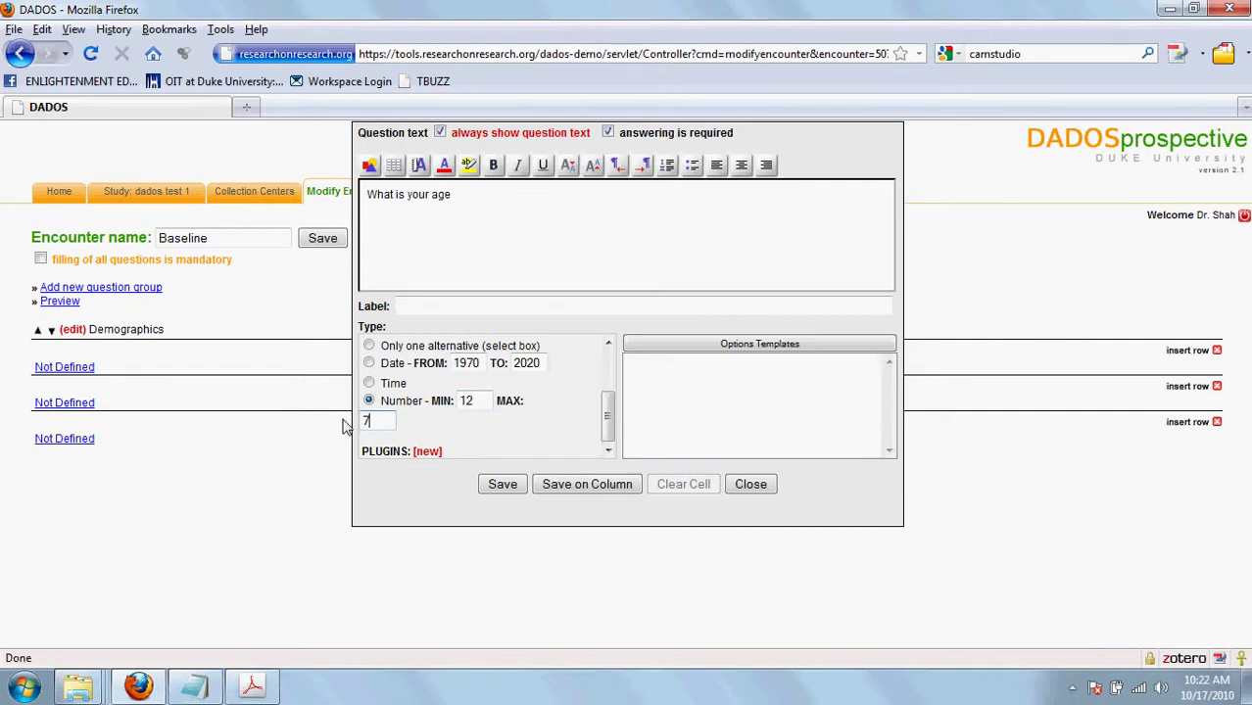
type("2")
- Give the age question the label 'age' and save it
left_click(509, 490)
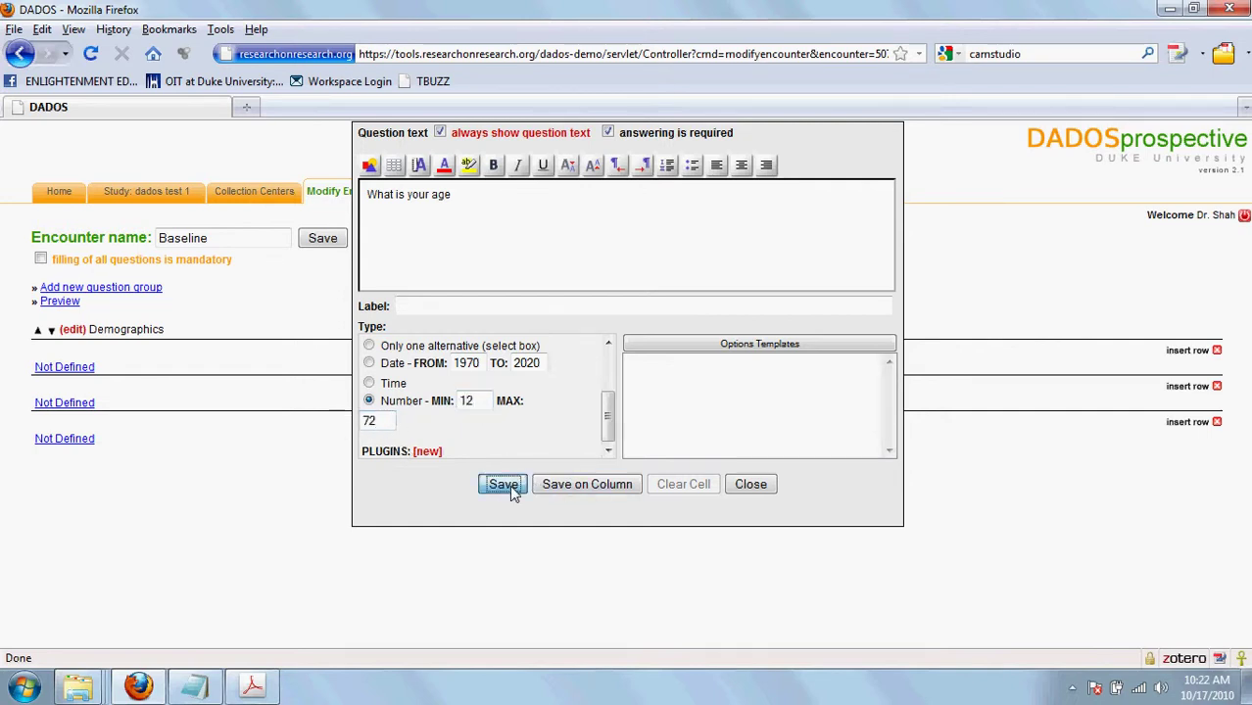
left_click(635, 369)
left_click(480, 313)
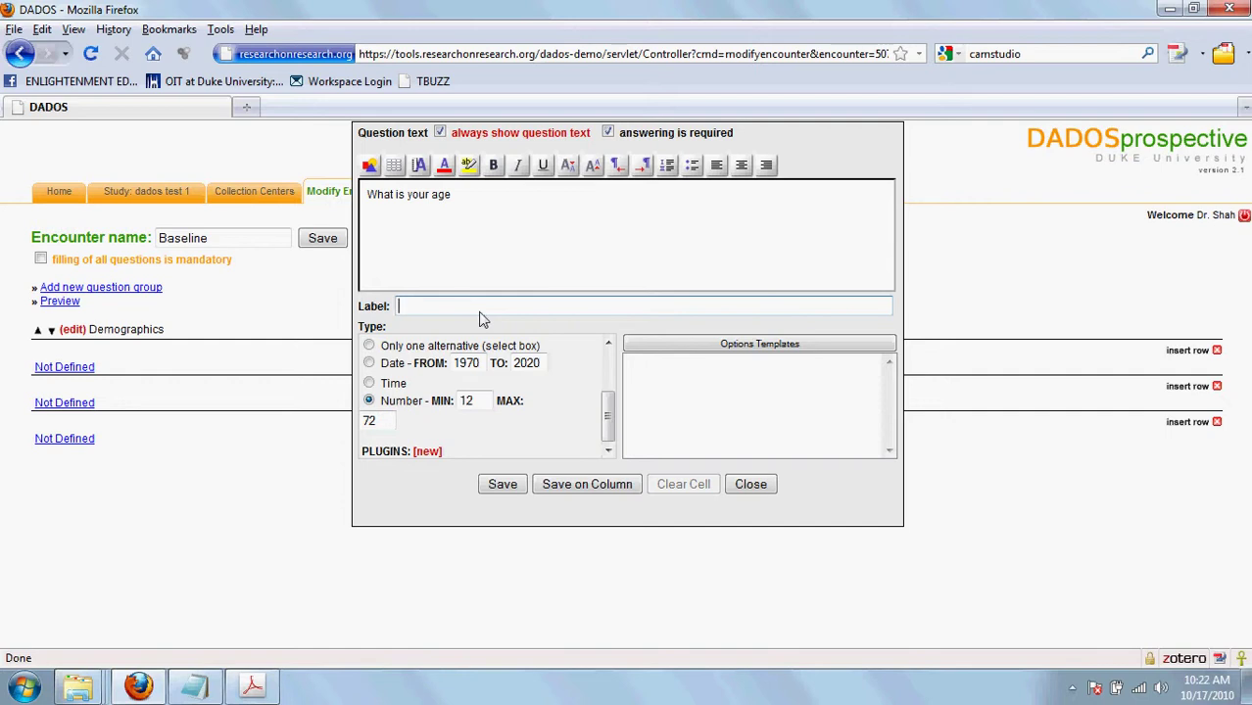
type("age")
left_click(502, 485)
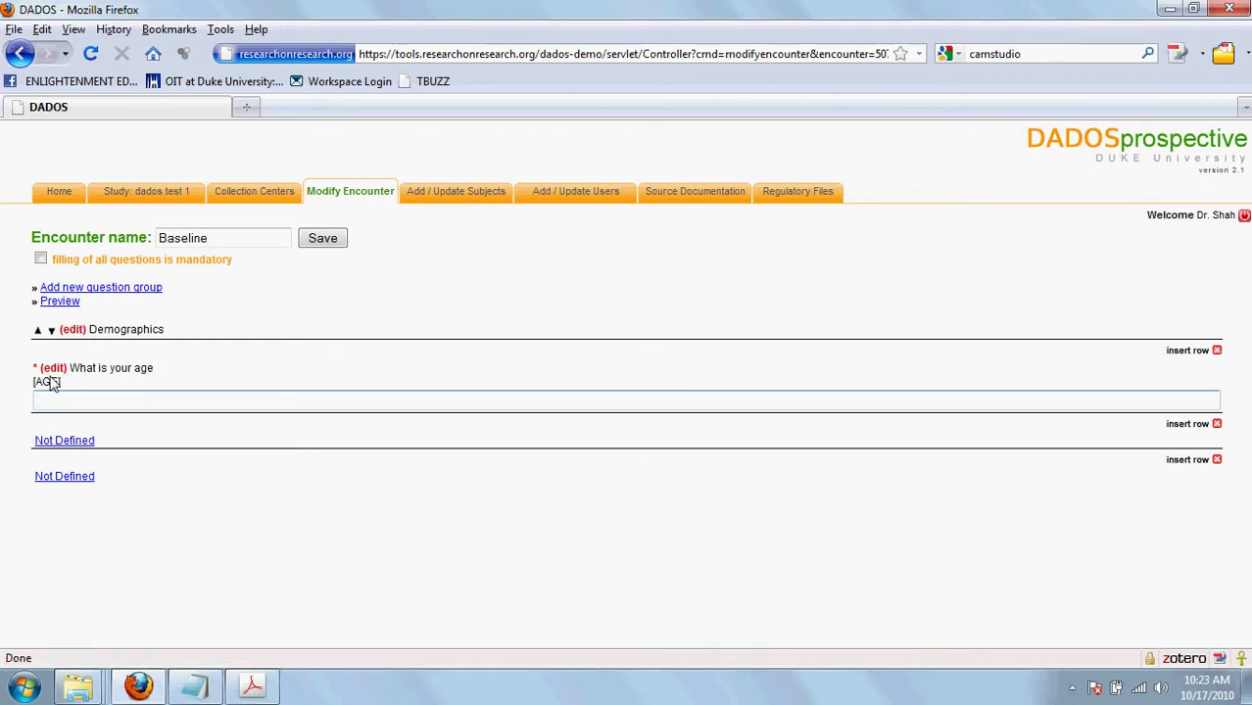
- Save the Baseline encounter with all questions mandatory, then re-save the age question
left_click(322, 239)
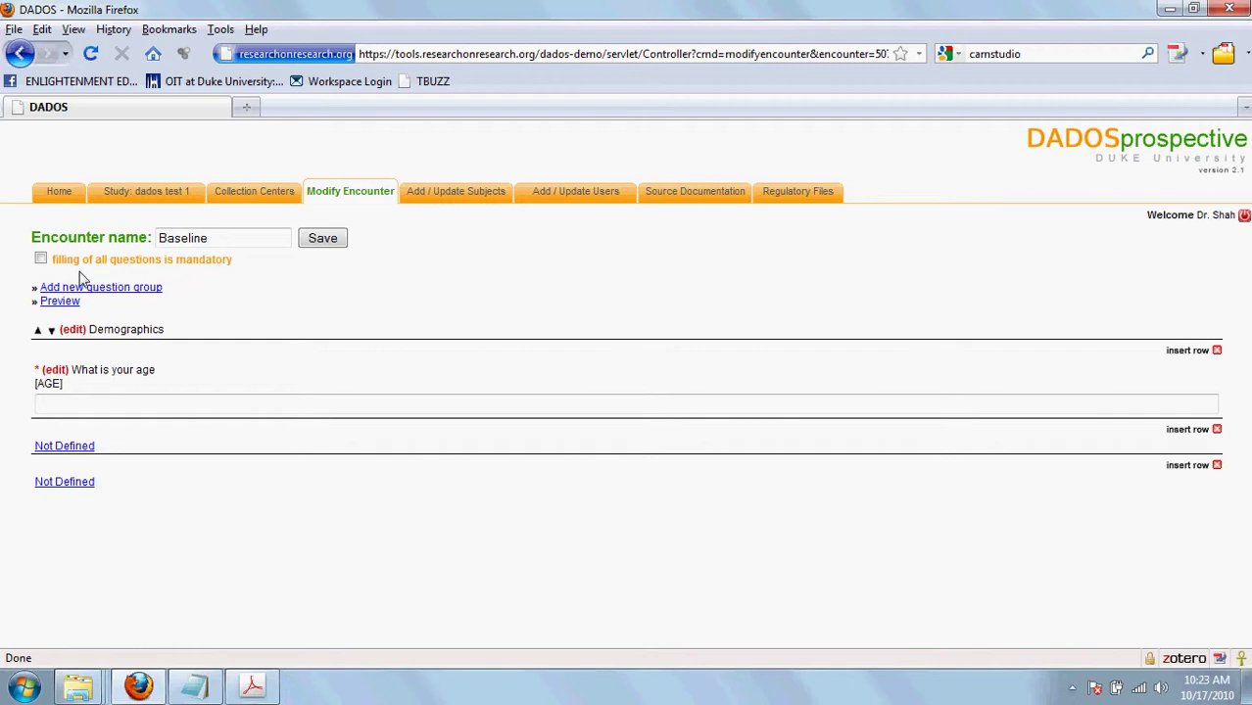
left_click(40, 259)
left_click(54, 370)
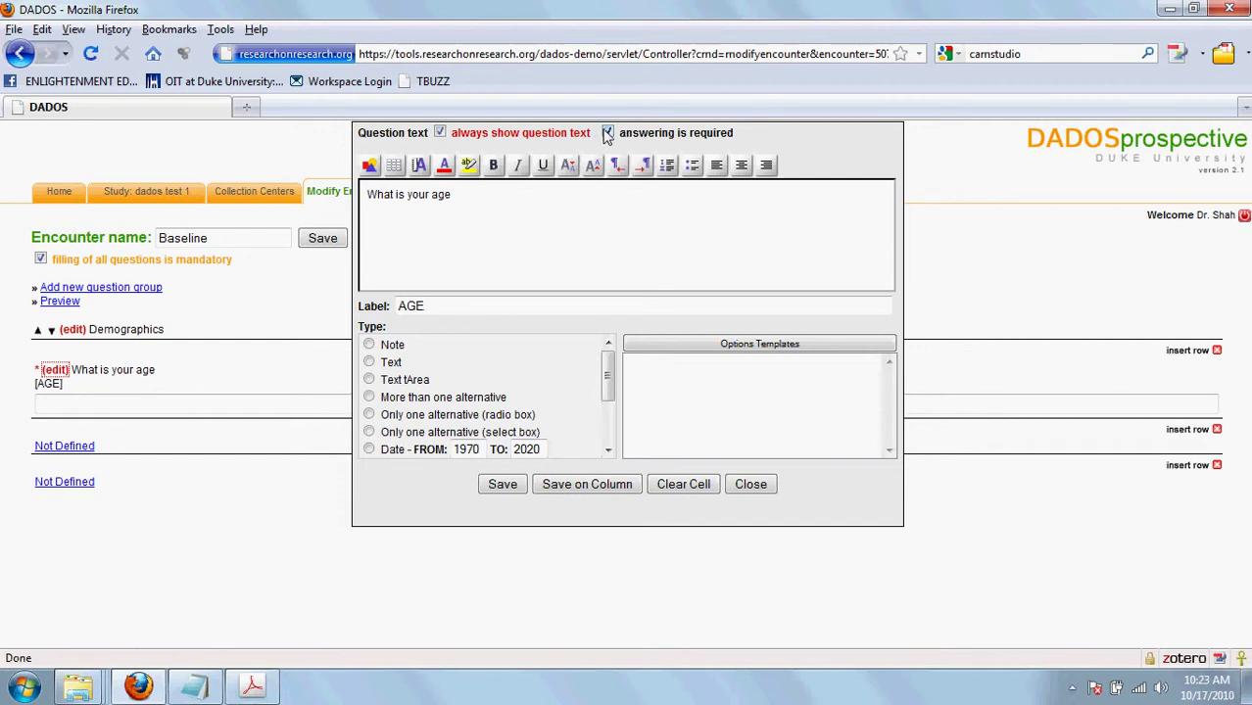
left_click(500, 484)
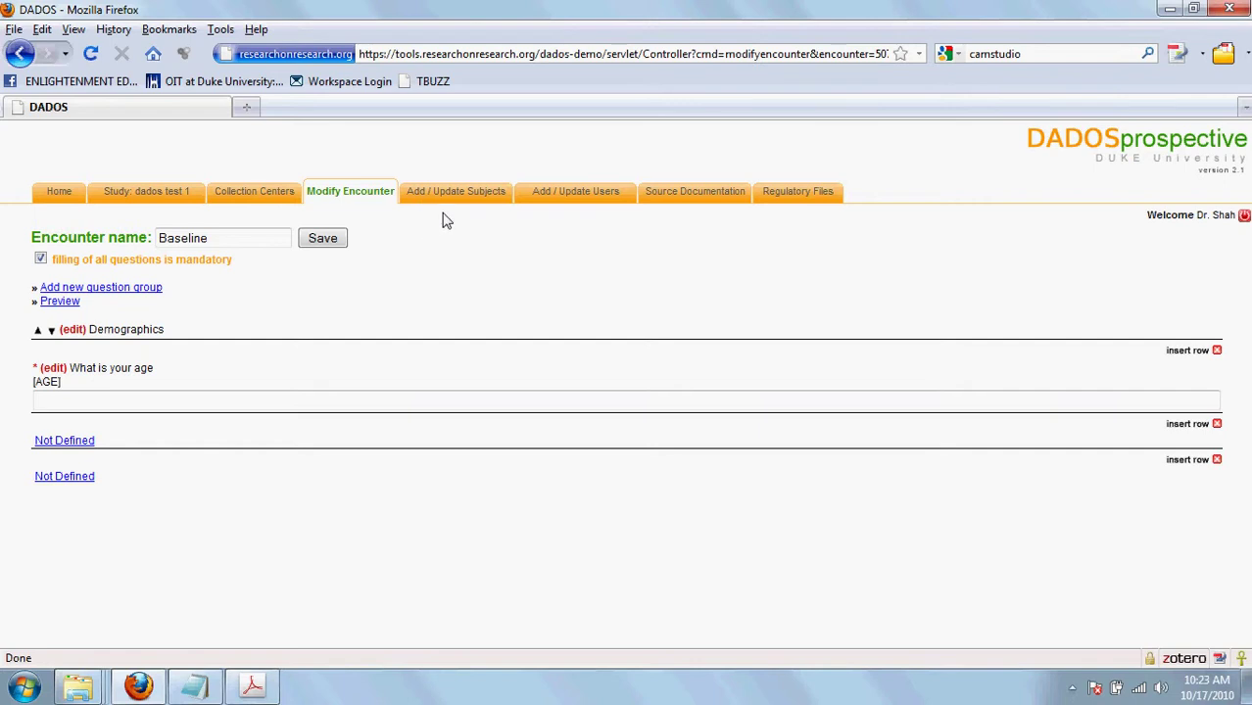
- On the subjects page, enter subject number 123 and the subject's last, first and middle names
left_click(483, 197)
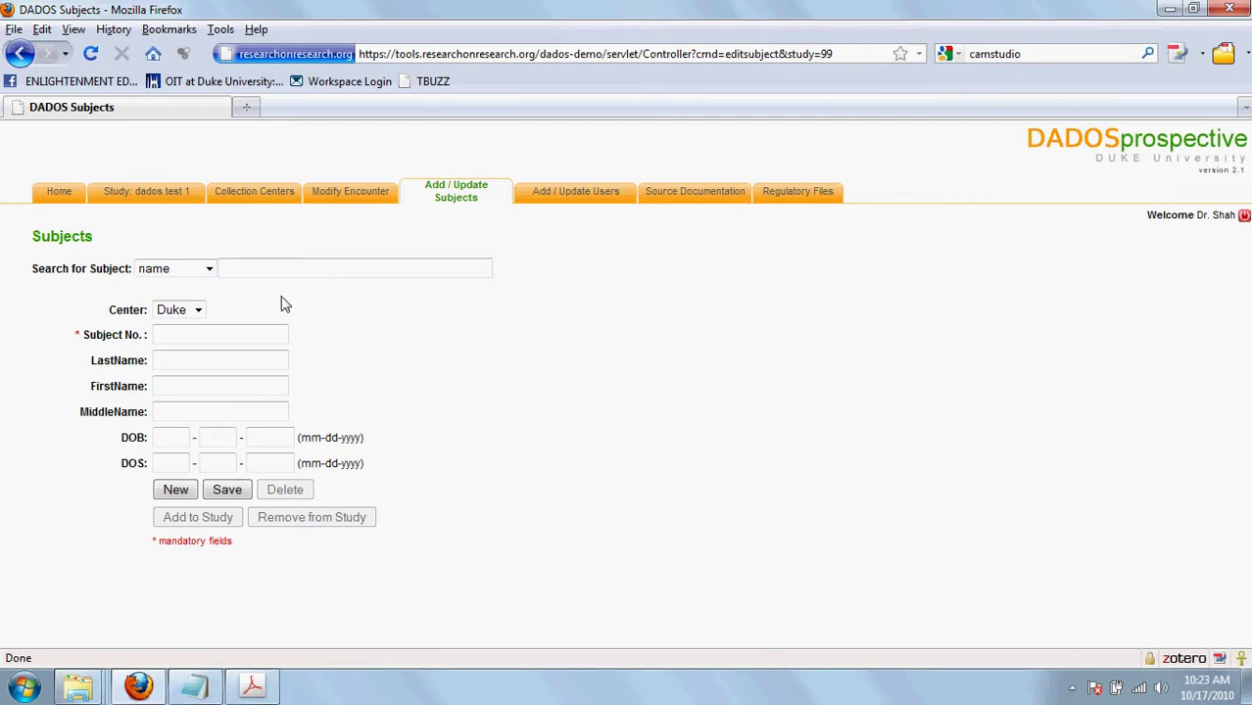
left_click(211, 339)
type("123")
left_click(231, 368)
type("sfsf")
left_click(199, 389)
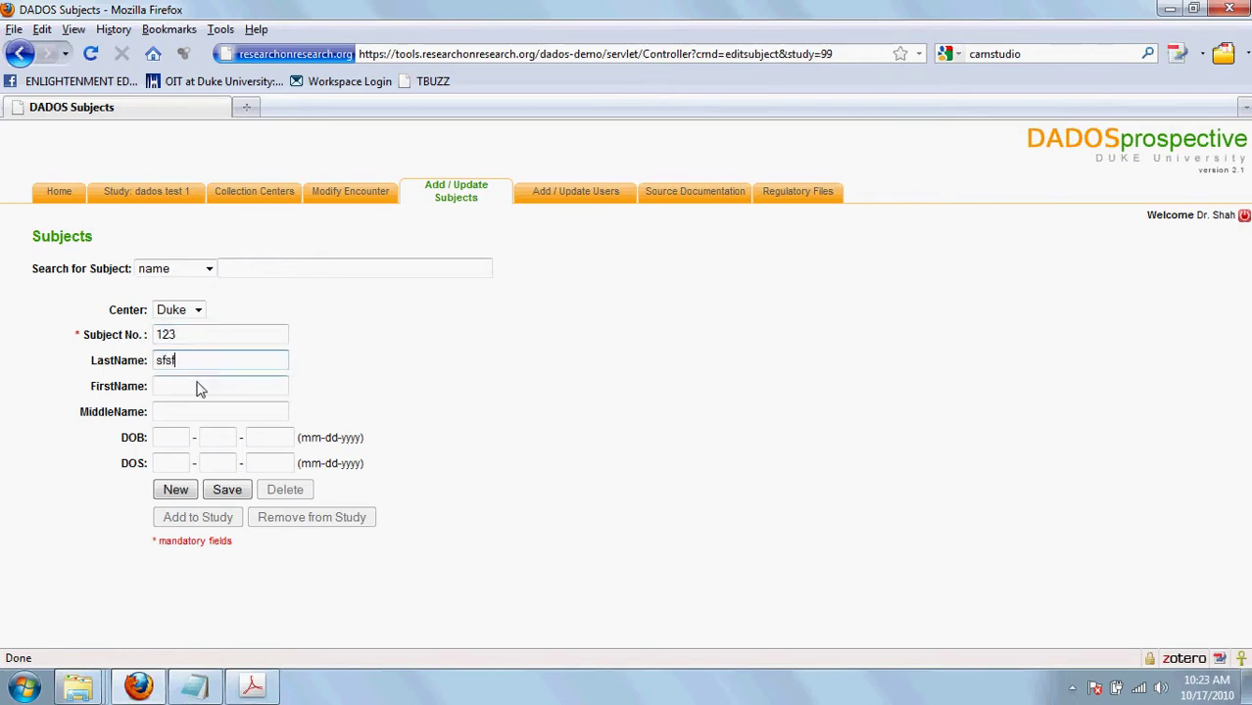
type("sfsf")
left_click(186, 416)
type("sfsf")
- Enter the birth date (month 12, day 12, corrected year), save the subject and add them to the study
left_click(168, 440)
type("12")
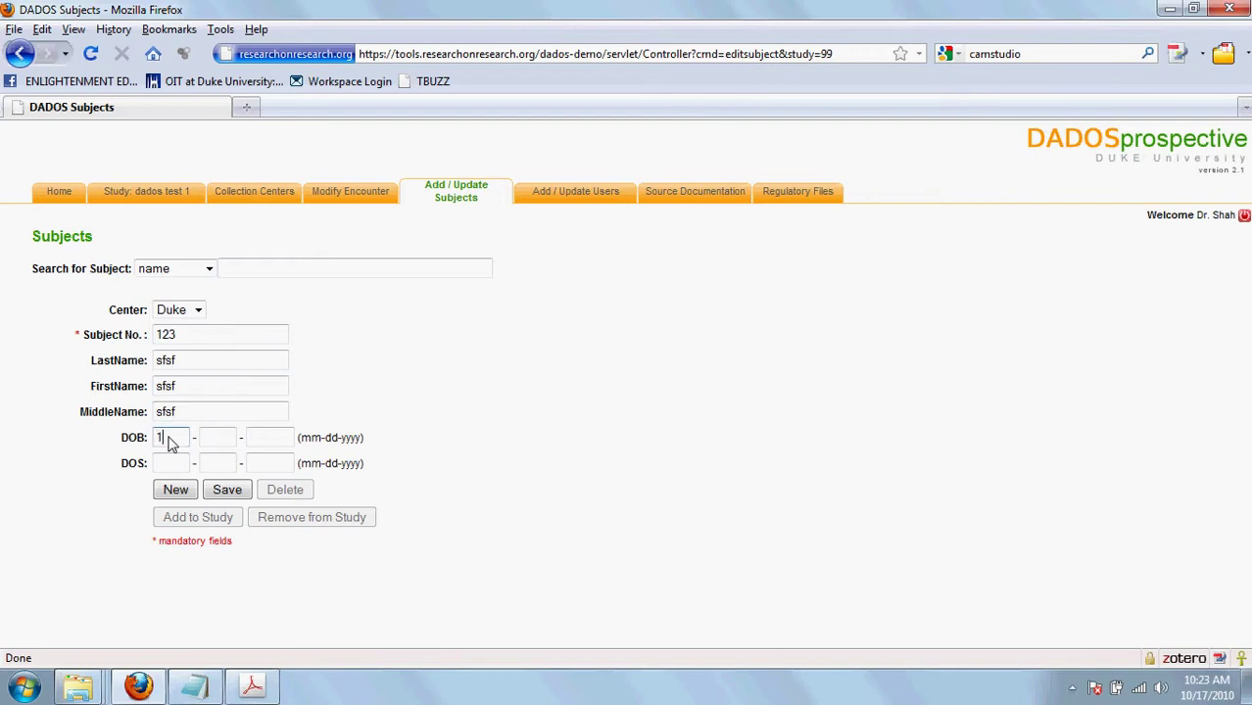
left_click(218, 438)
type("12")
left_click(253, 433)
type("2010")
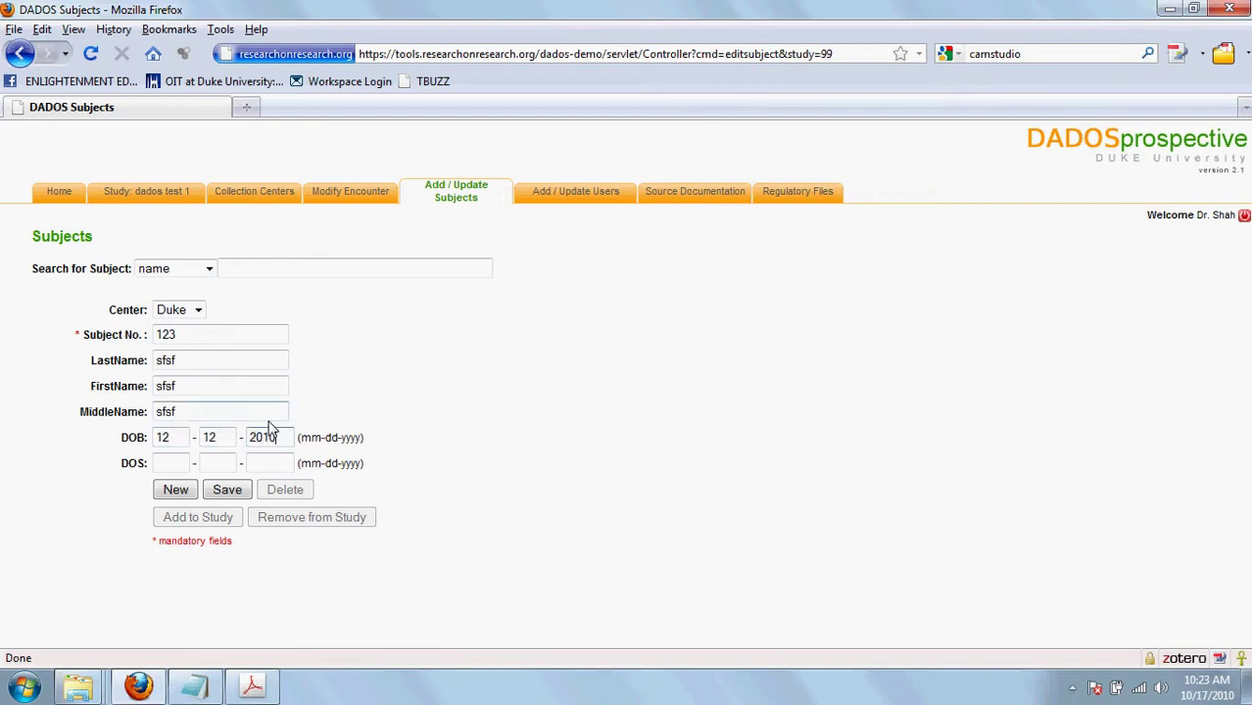
key("BackSpace")
key("BackSpace")
type("00")
left_click(220, 495)
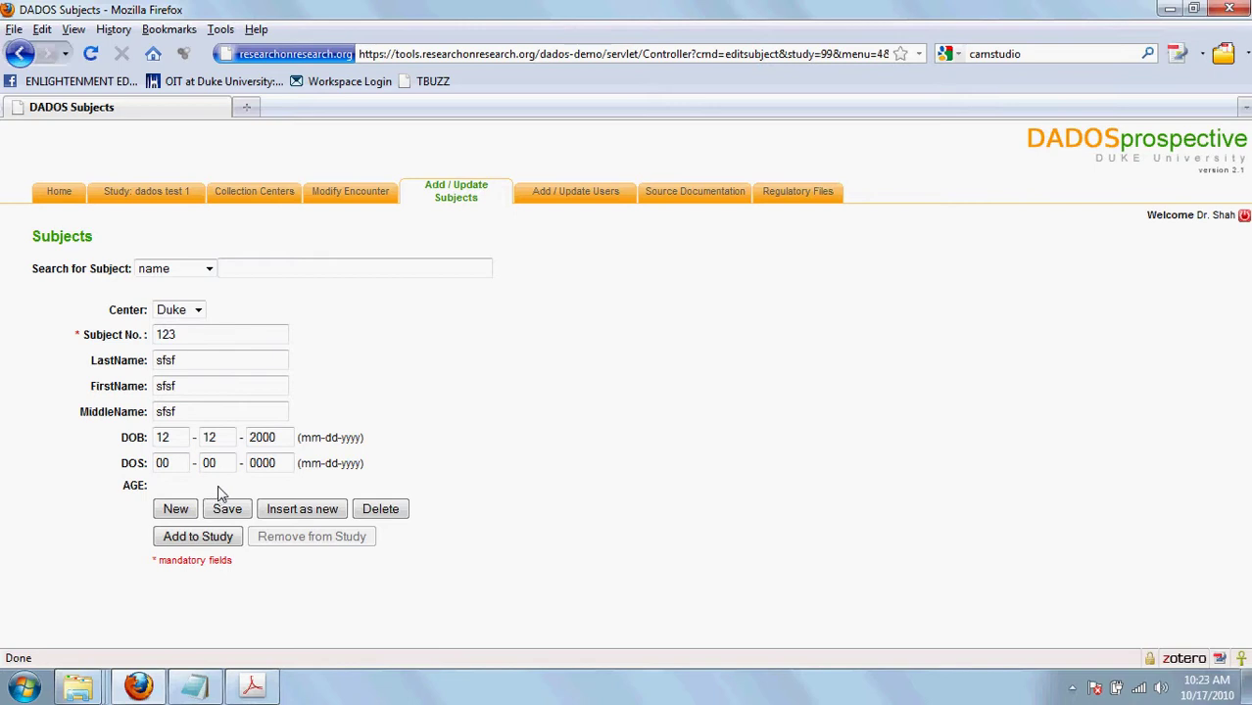
left_click(229, 540)
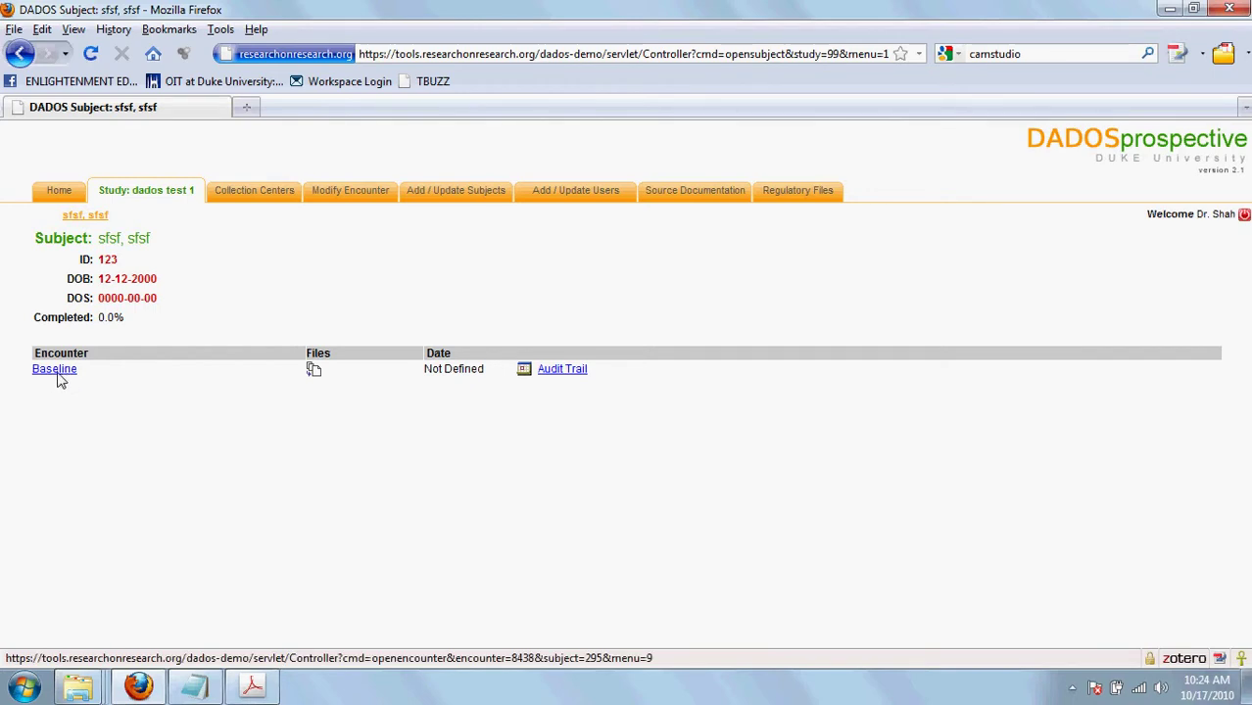
- Open the Add / Update Users page for dados test 1
left_click(565, 193)
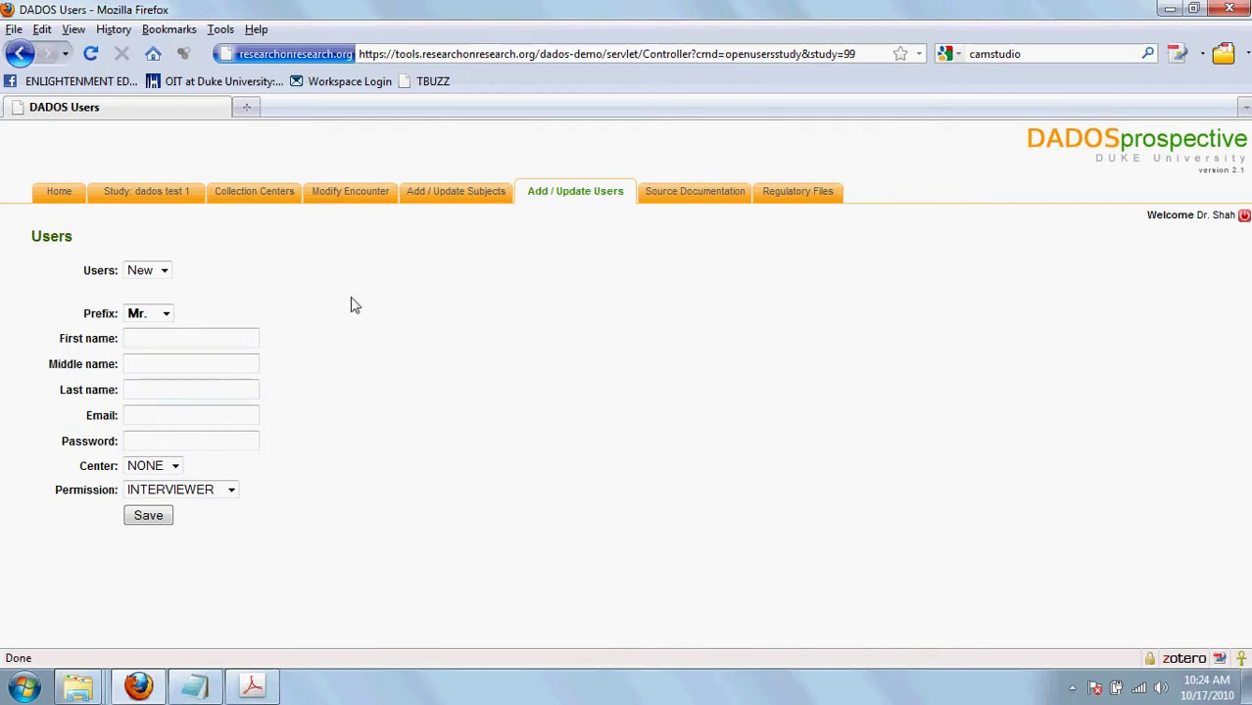
- Switch to the dados test 1 Source Documentation page
left_click(715, 194)
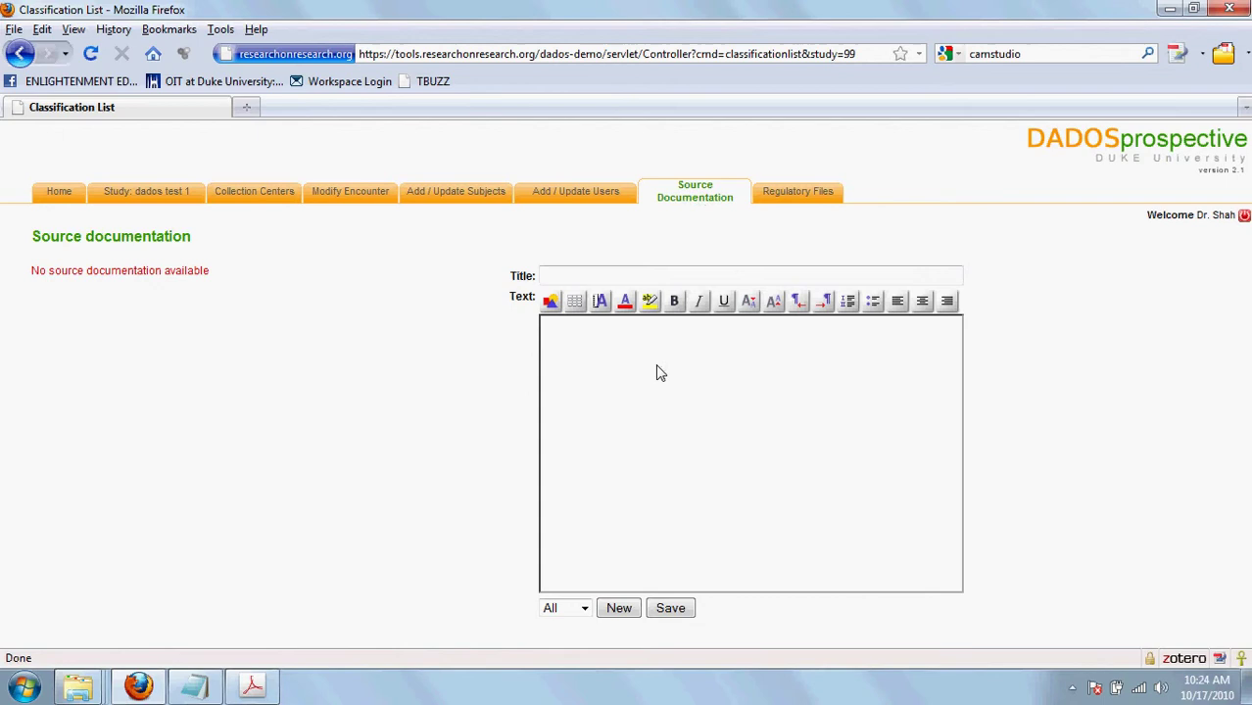
- Switch to the dados test 1 Regulatory Files page
left_click(833, 197)
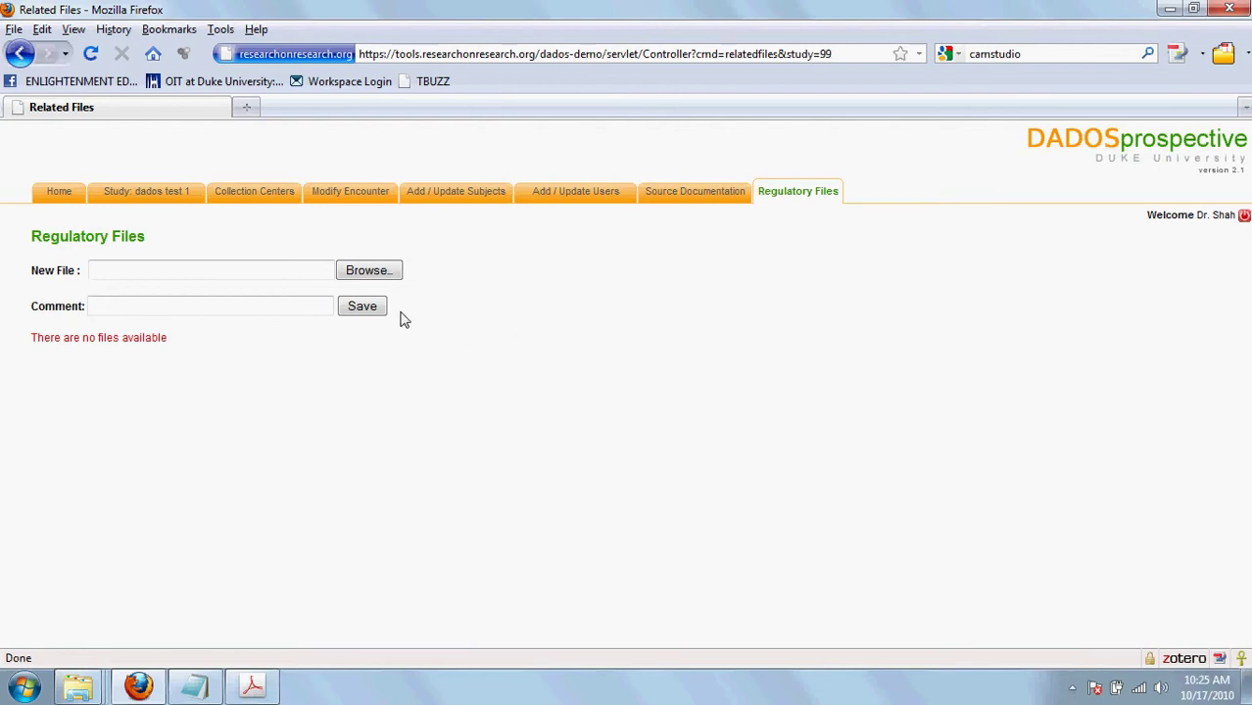
- Go back to the 'Study: dados test 1' overview tab
left_click(156, 195)
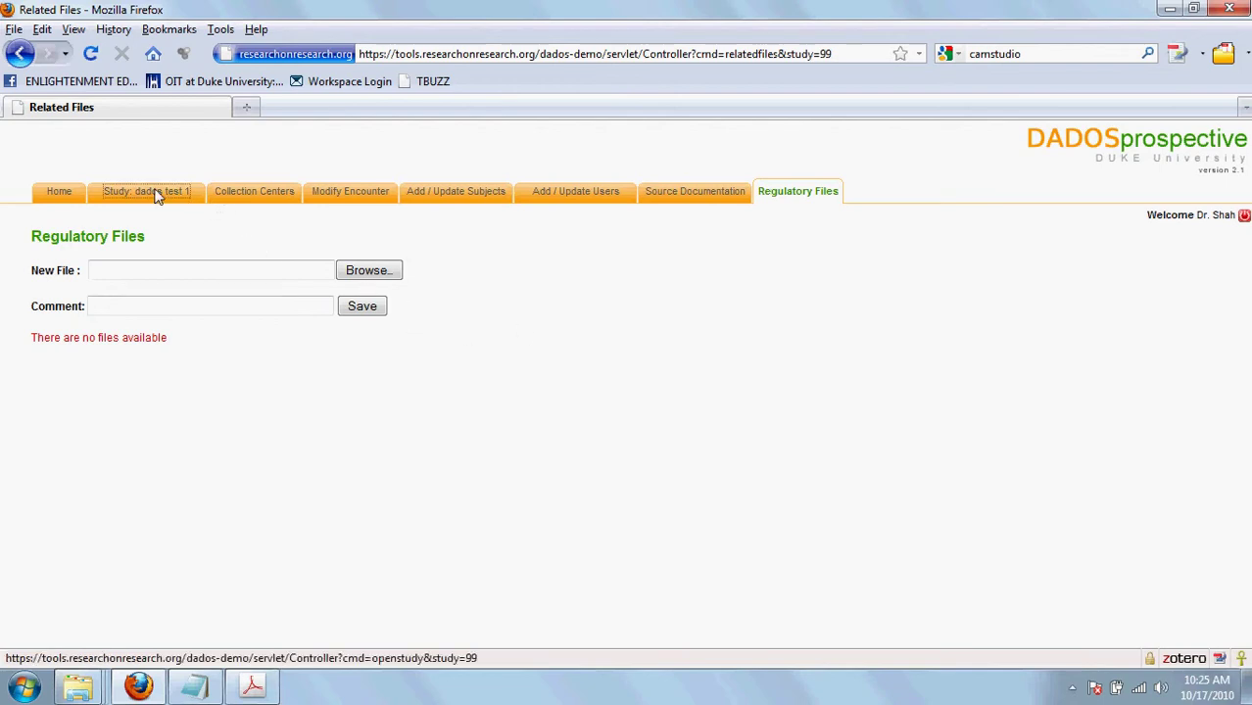